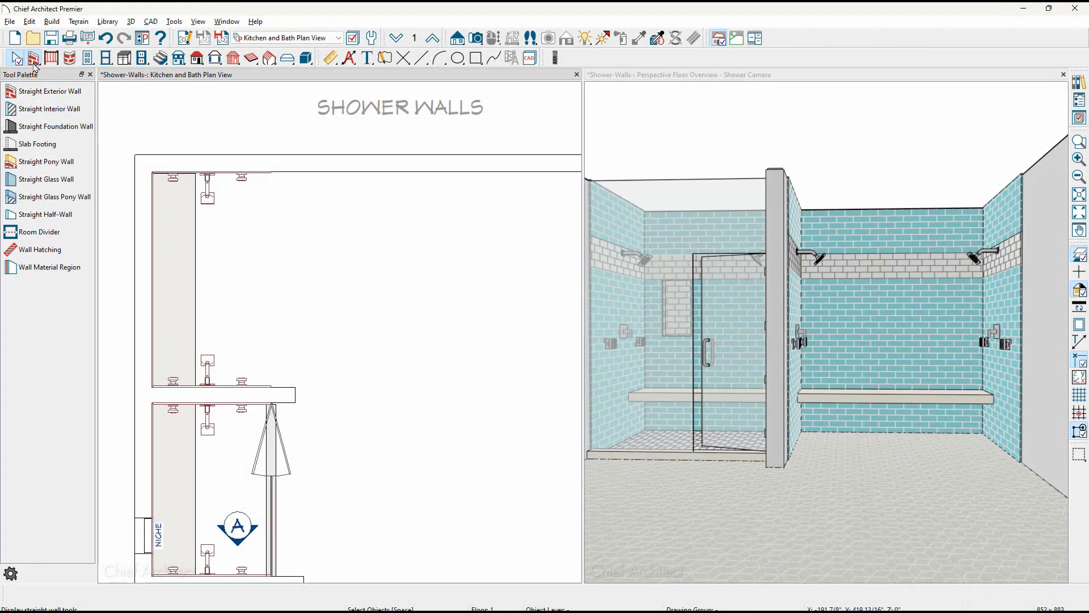
- Draw a straight glass wall across the open front of the upper shower, from the divider wall to the back wall
left_click(75, 181)
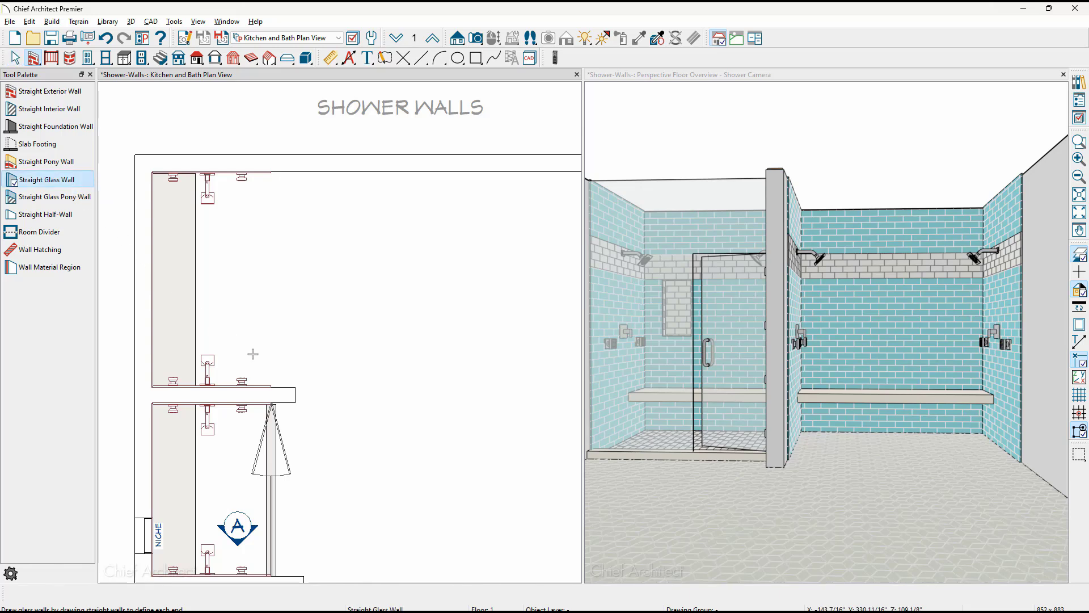
left_click_drag(272, 322, 270, 173)
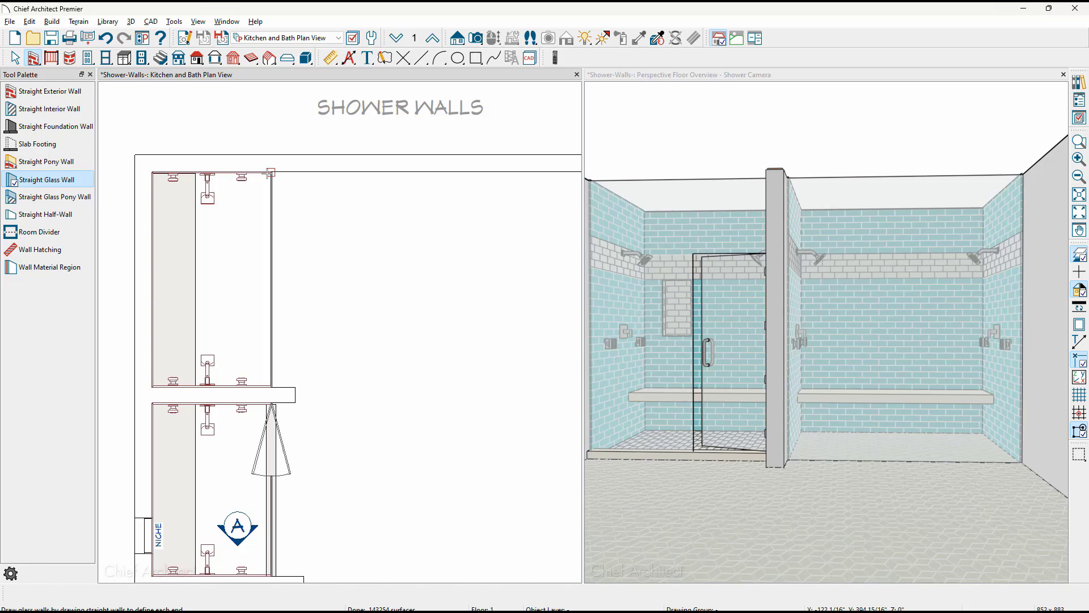
key("space")
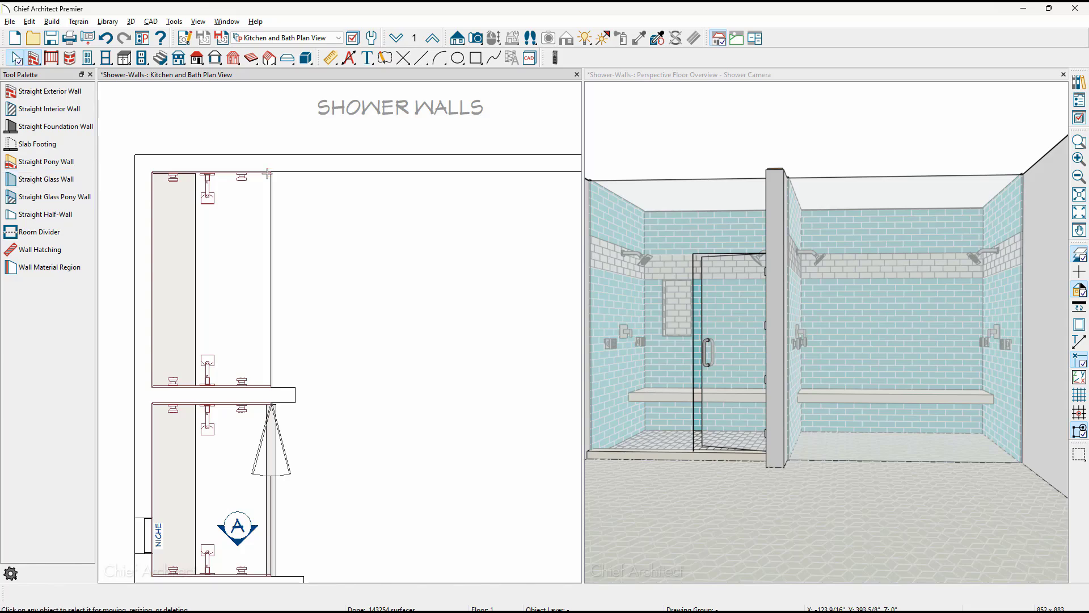
- Lower the top edge of the new glass wall by 24" relative to its start point in the camera view
left_click(903, 266)
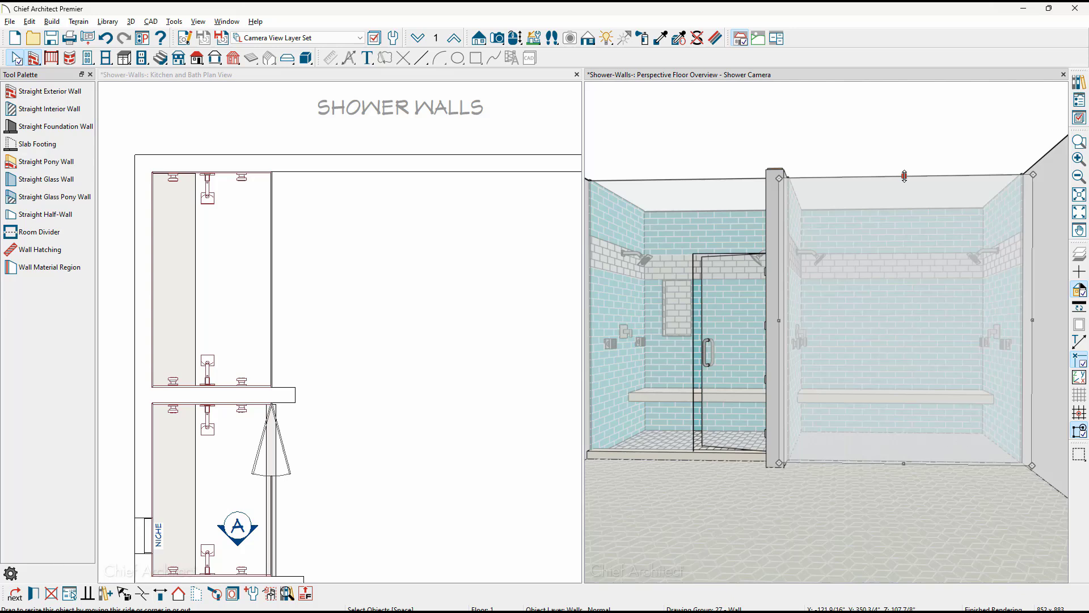
left_click_drag(904, 177, 907, 231)
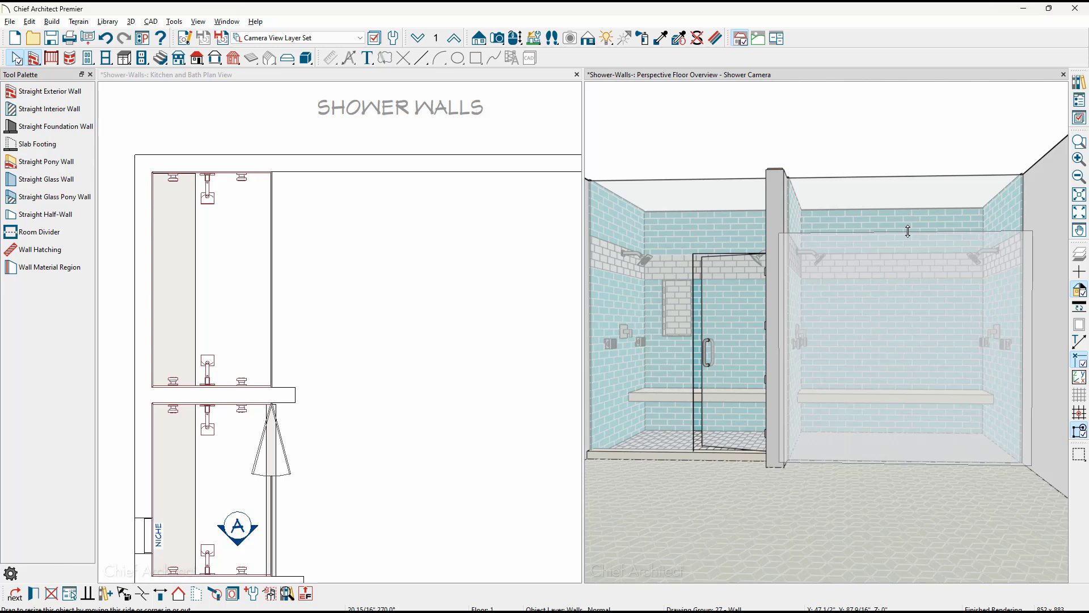
key("Tab")
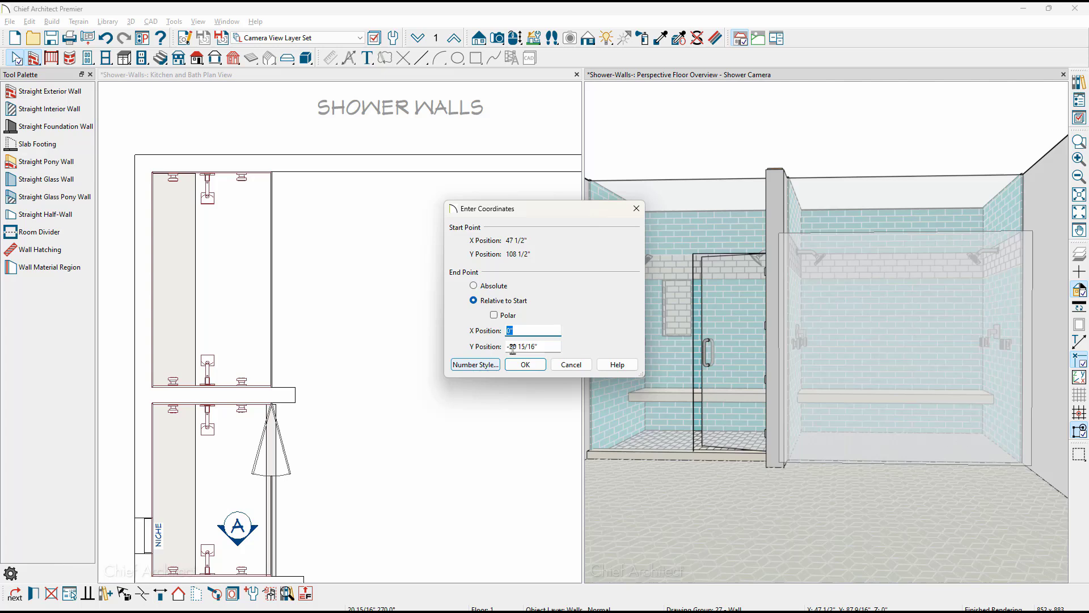
left_click_drag(513, 347, 563, 352)
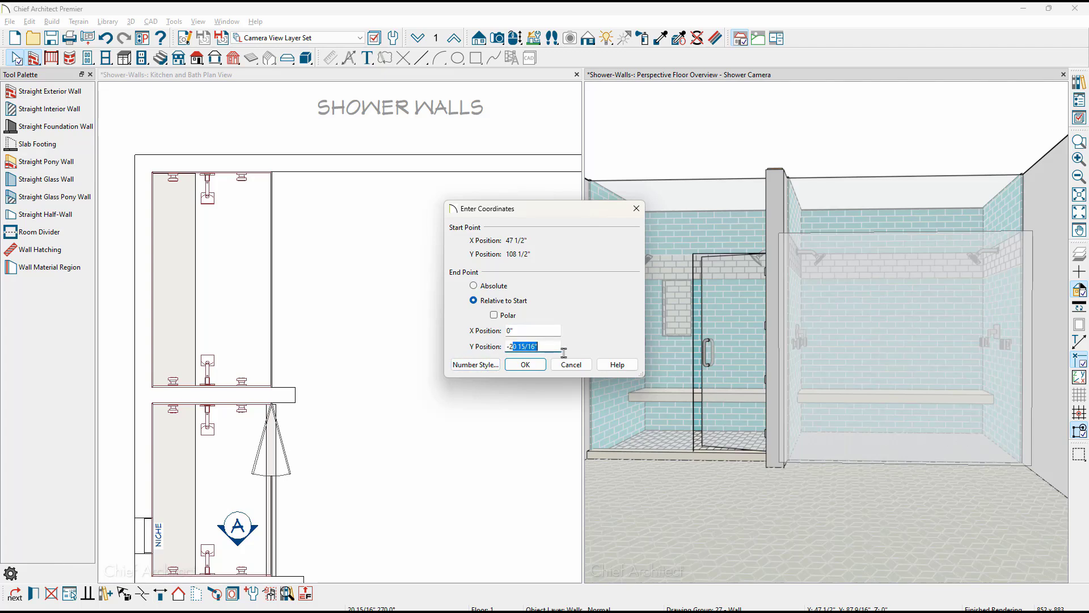
type("4")
key("Return")
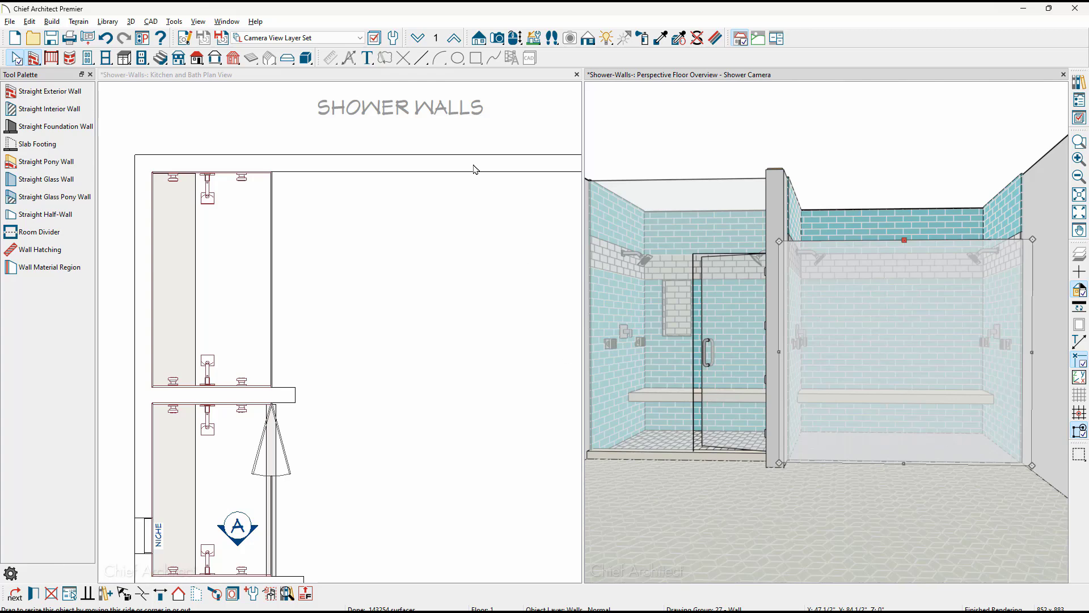
- Create a wall elevation view facing the new glass wall and select that wall in it
left_click(486, 80)
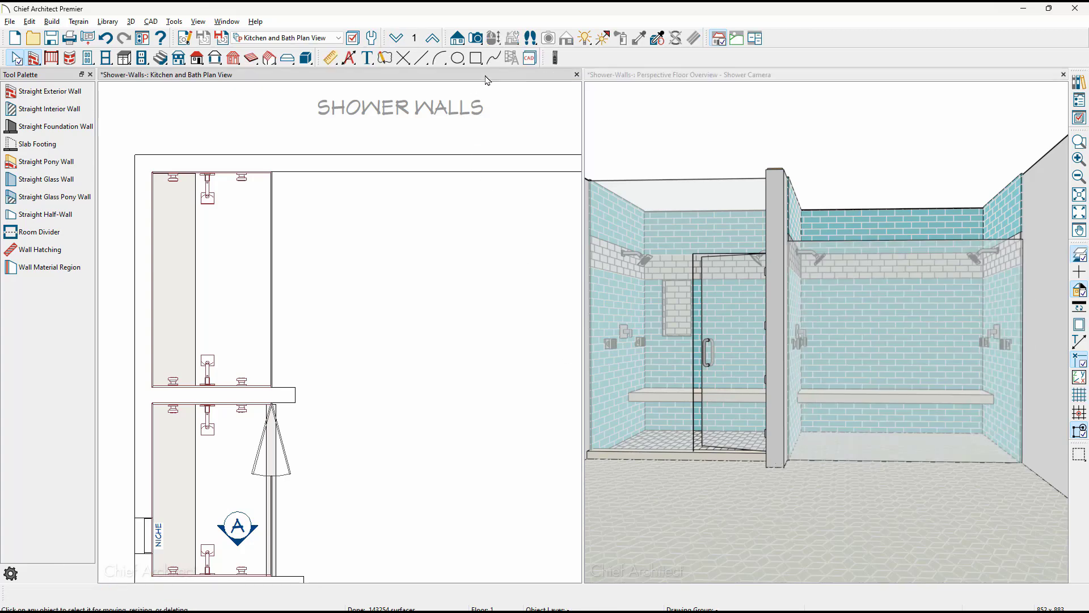
left_click(457, 38)
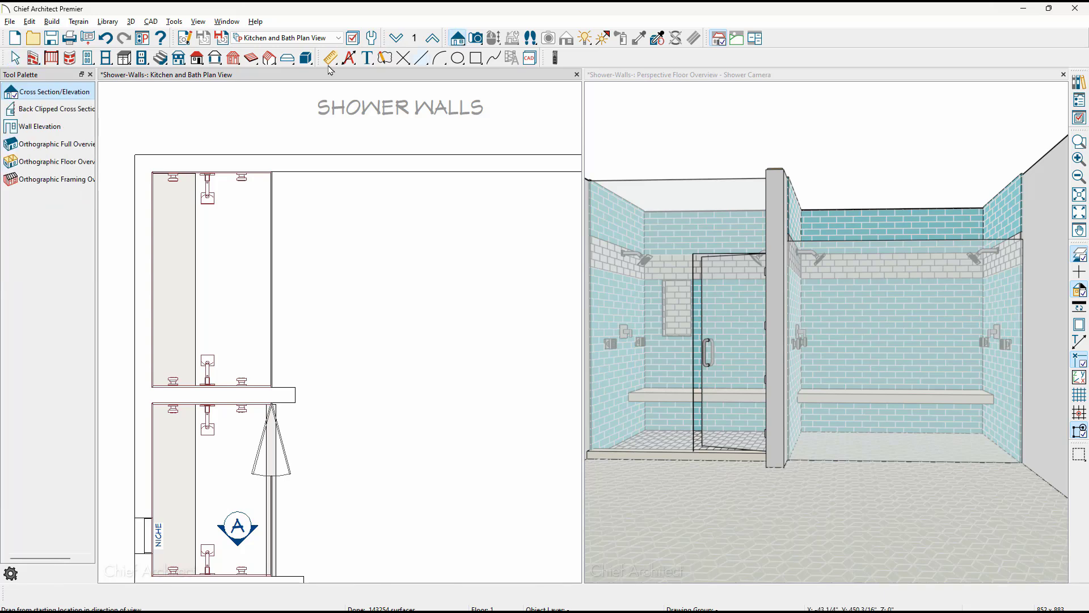
left_click(71, 126)
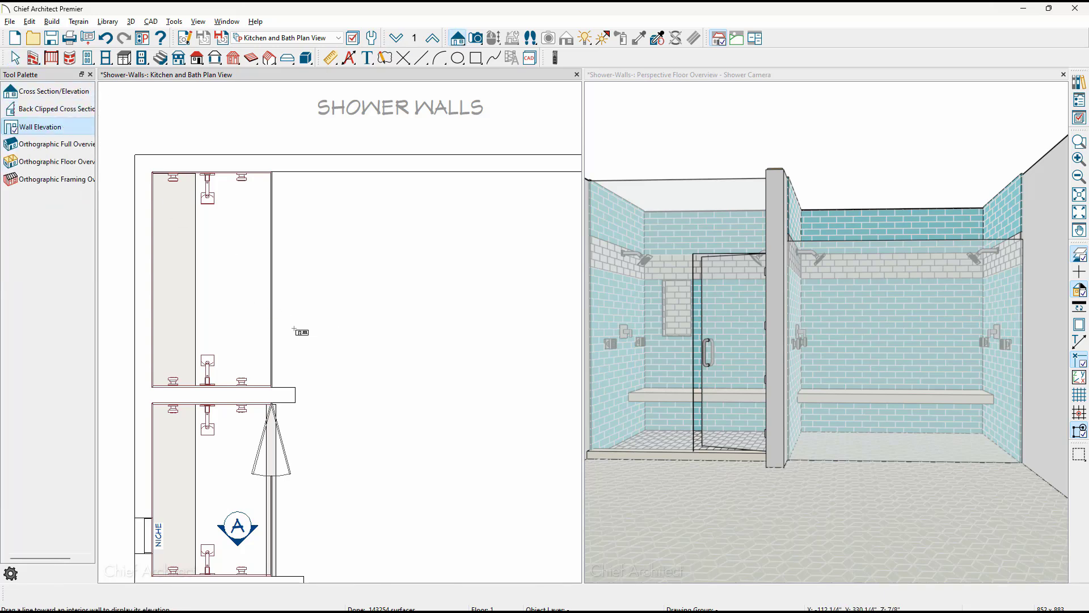
mouse_move(294, 328)
left_mouse_down()
mouse_move(215, 316)
mouse_move(203, 328)
left_mouse_up()
left_click(390, 316)
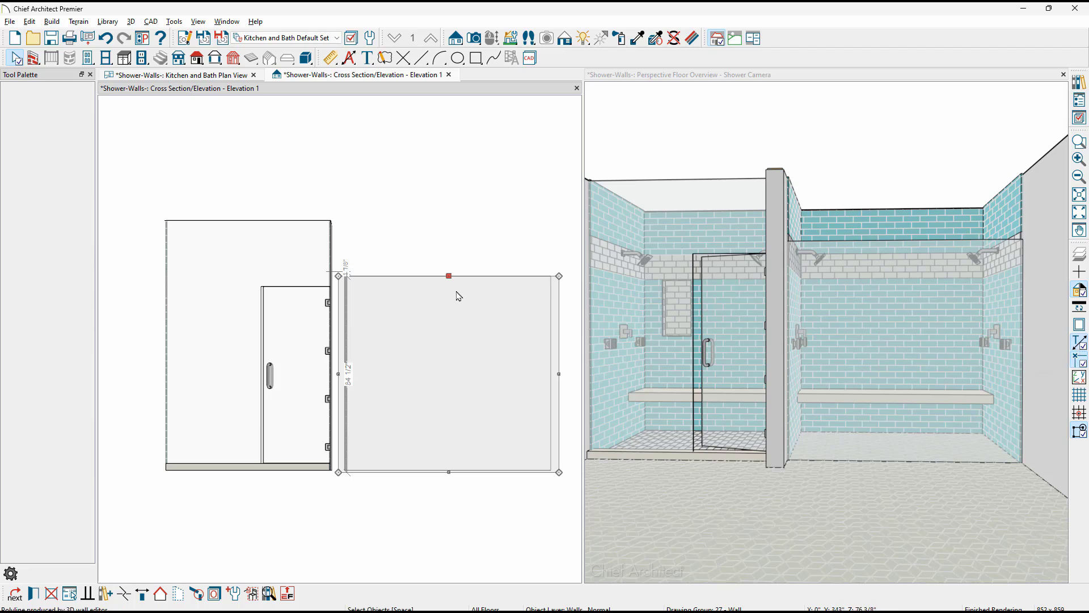
- Set the glass wall's height to 88" using its temporary dimension in the elevation view
left_click(474, 282)
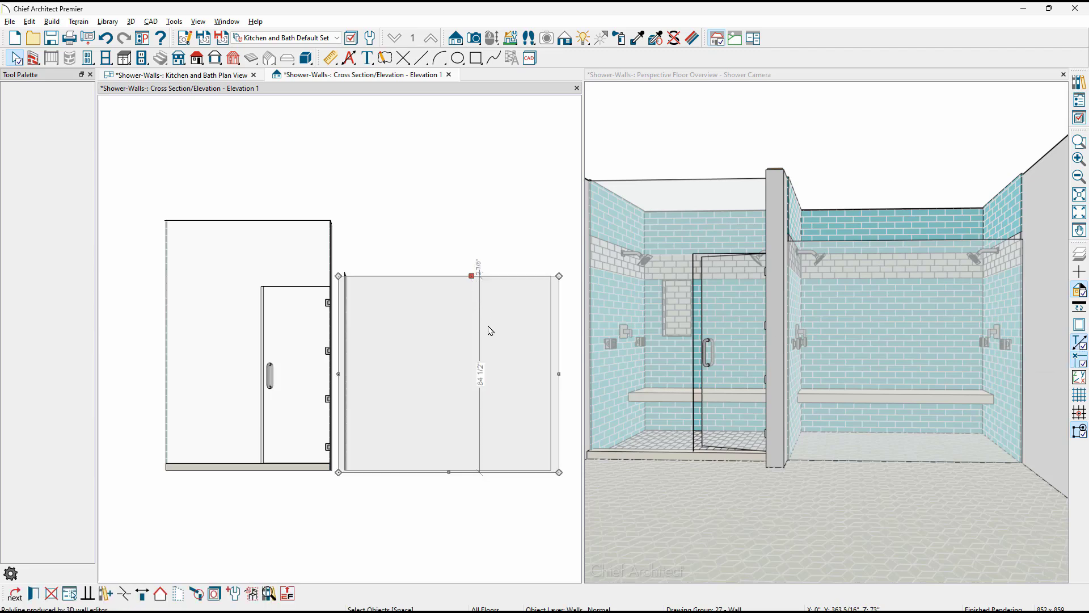
left_click(482, 380)
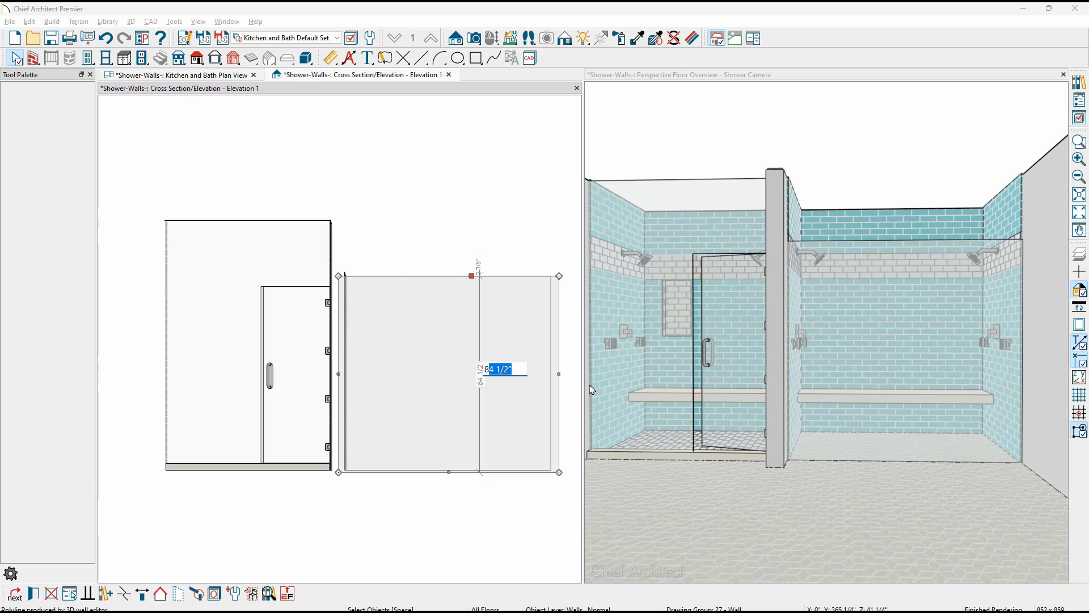
type("88")
key("Return")
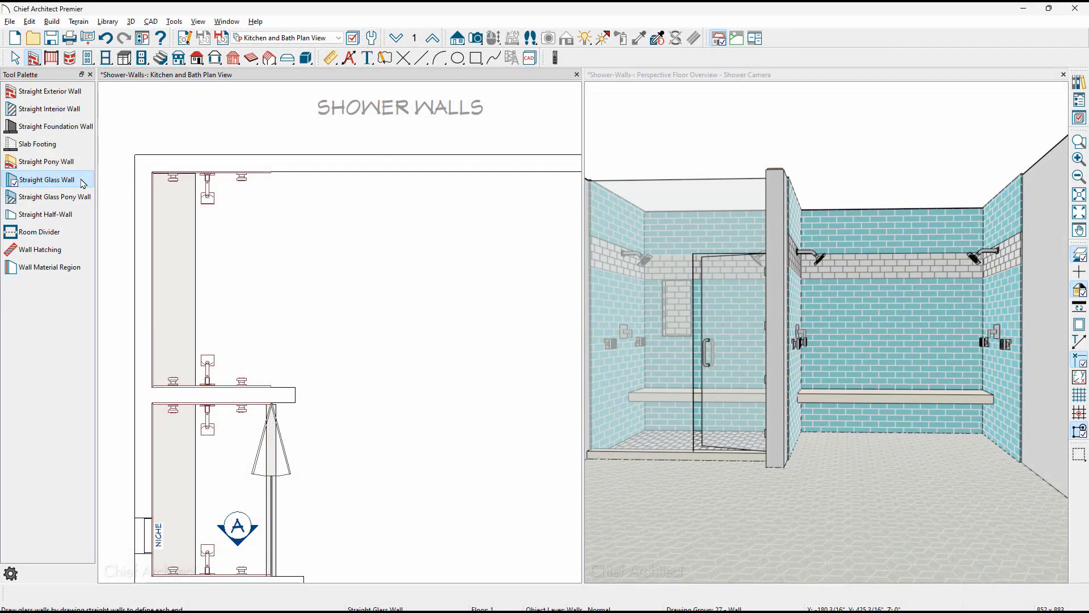
- Draw two short straight glass pony walls at the upper shower's front, one from the divider wall and one from the back wall
left_click(88, 197)
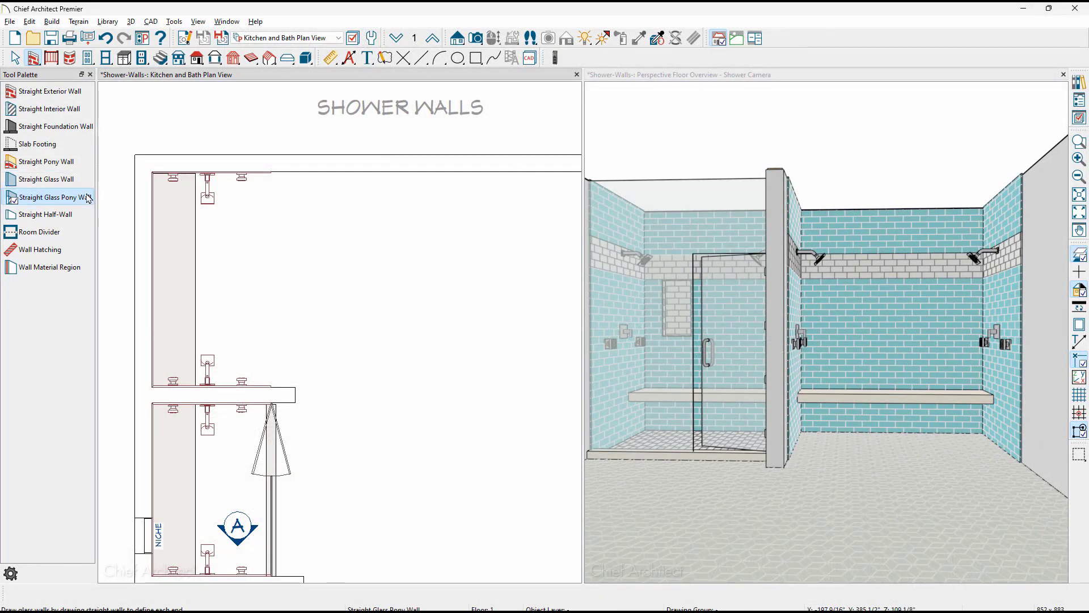
left_click_drag(269, 385, 268, 323)
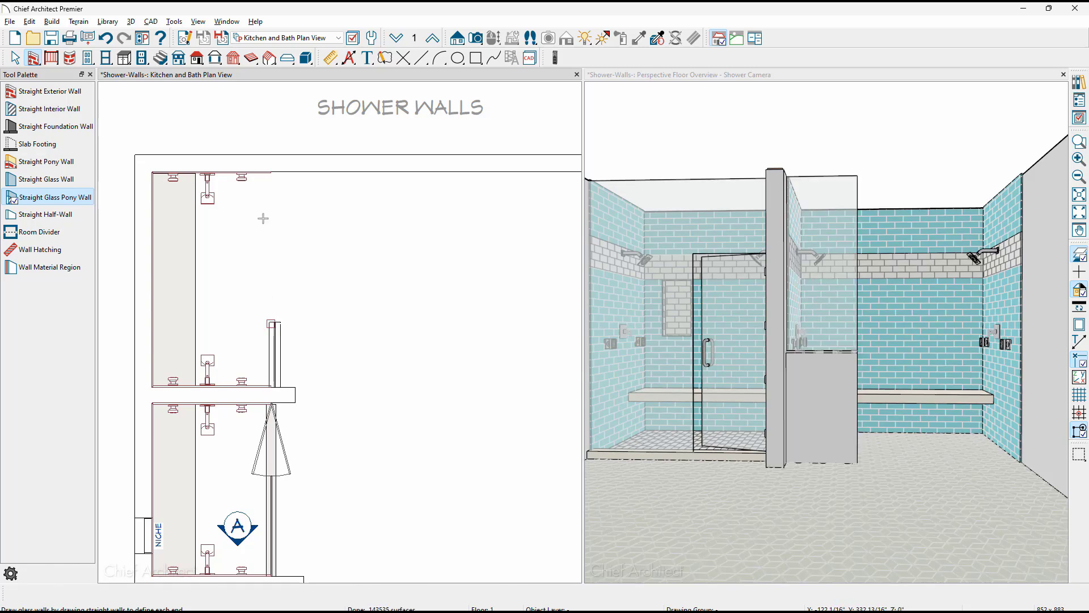
left_click_drag(267, 173, 272, 226)
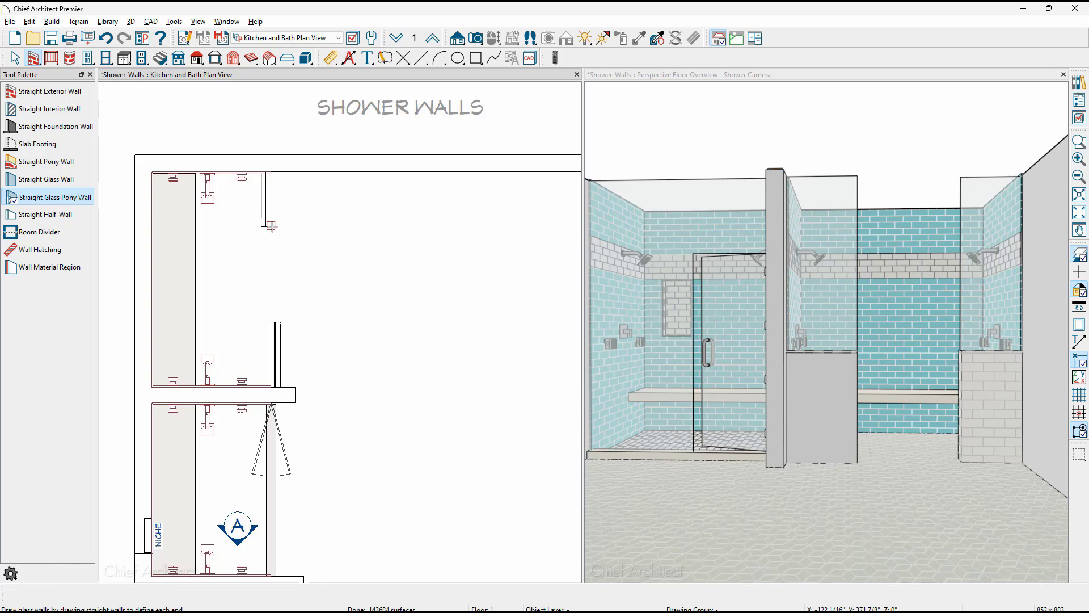
- Copy the White Tile material from the tiled pony wall onto the plain pony wall beside the divider
left_click(738, 78)
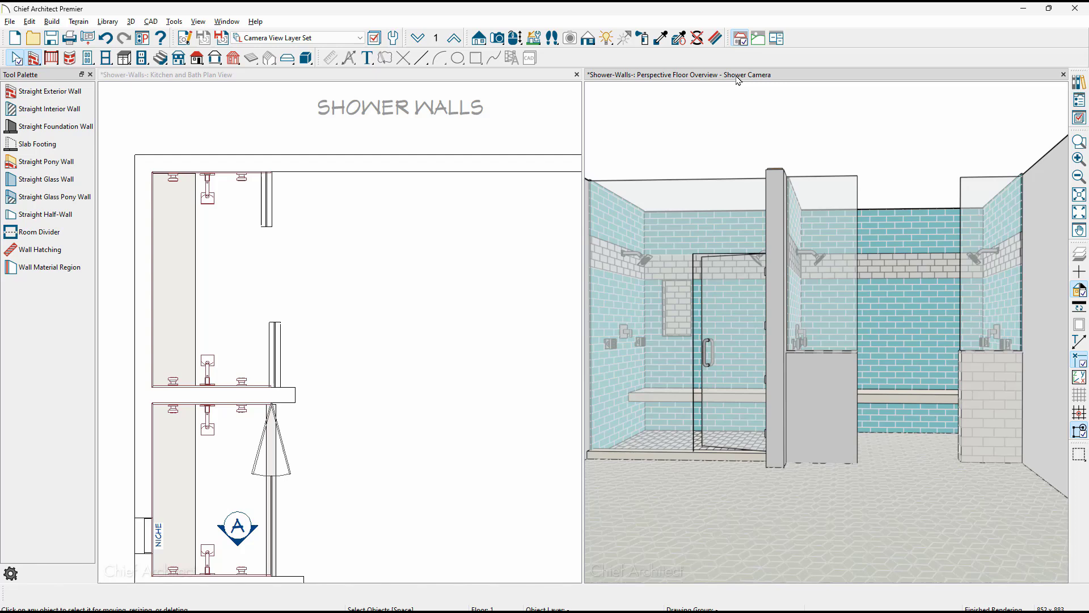
left_click(661, 38)
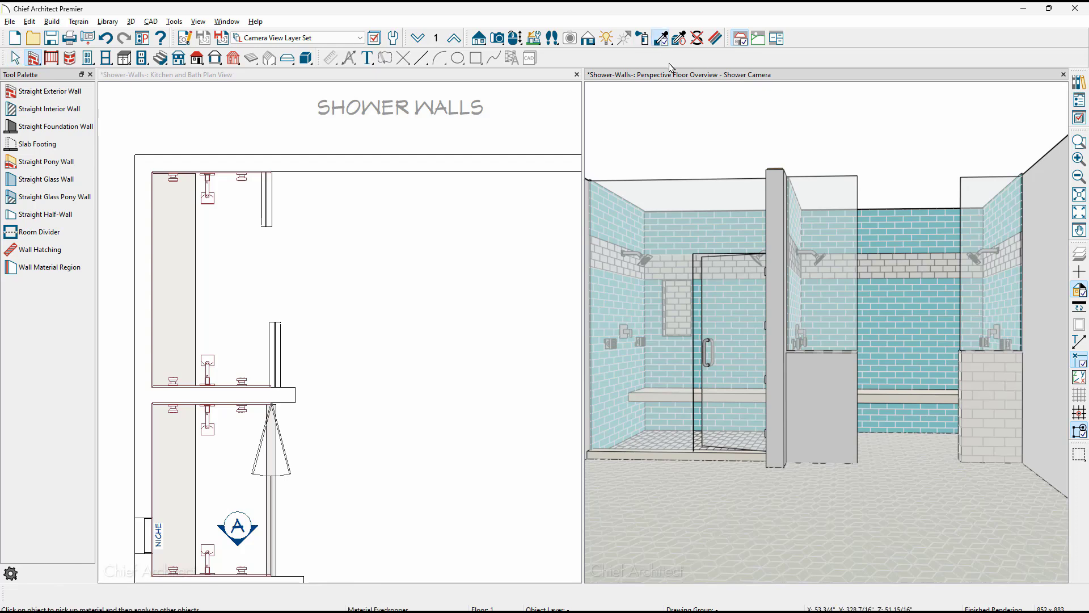
left_click(997, 401)
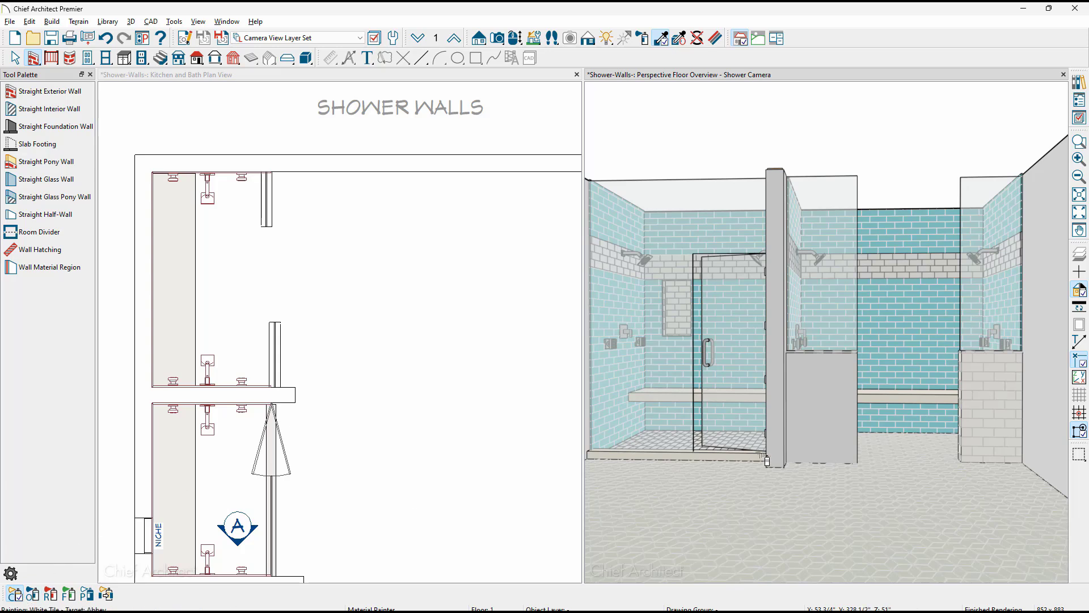
left_click(833, 419)
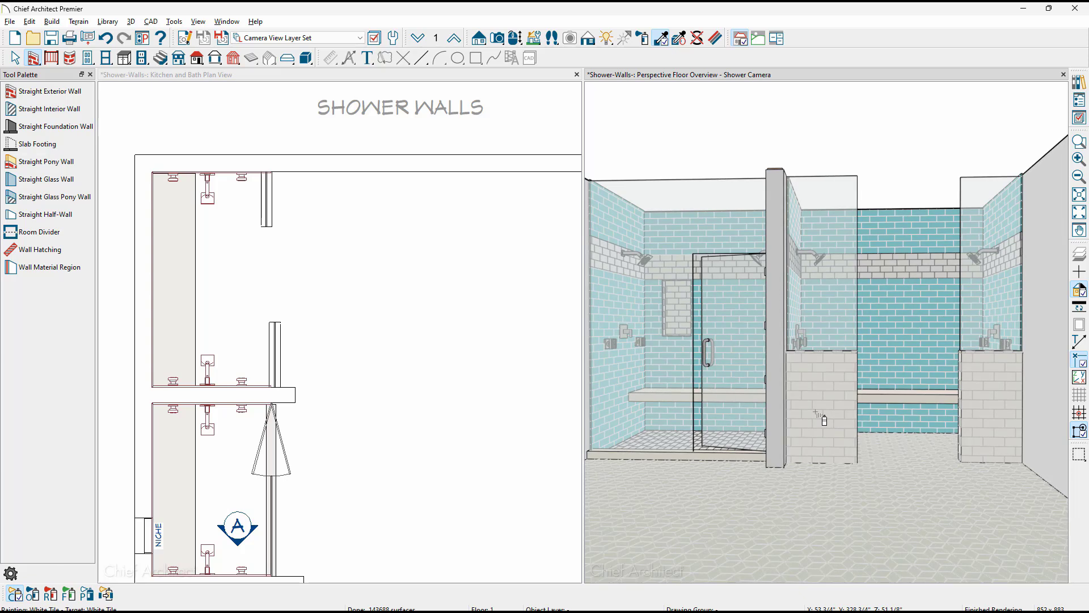
key("Escape")
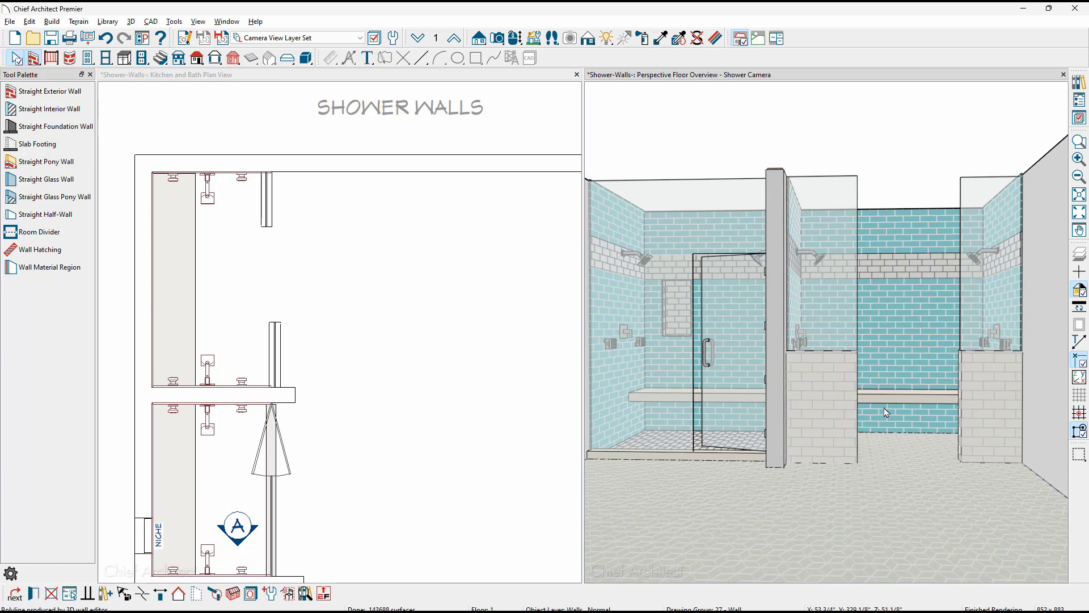
- Extend the pony wall beside the divider across the full width of the shower opening
left_click(847, 412)
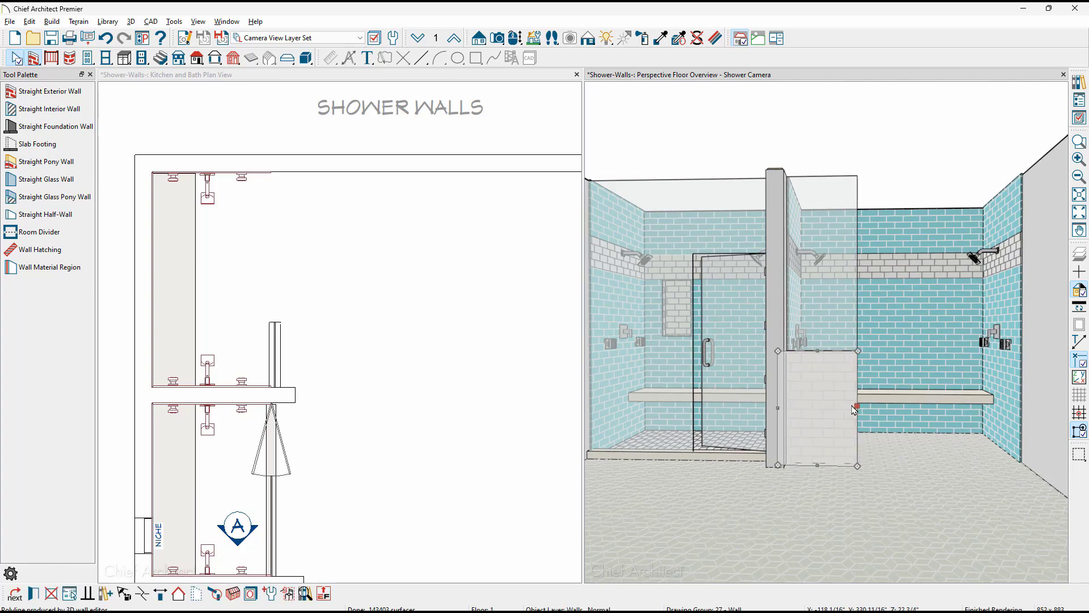
left_click_drag(855, 404, 1032, 394)
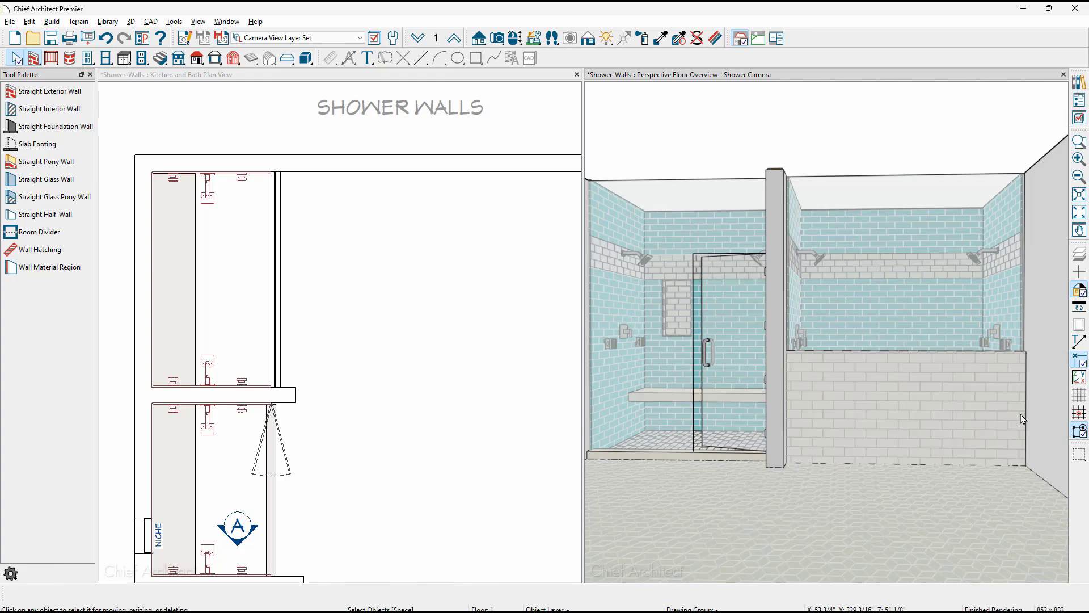
- Set the extended pony wall's Elevation of Lower Wall Top to 36 7/8"
double_click(1022, 419)
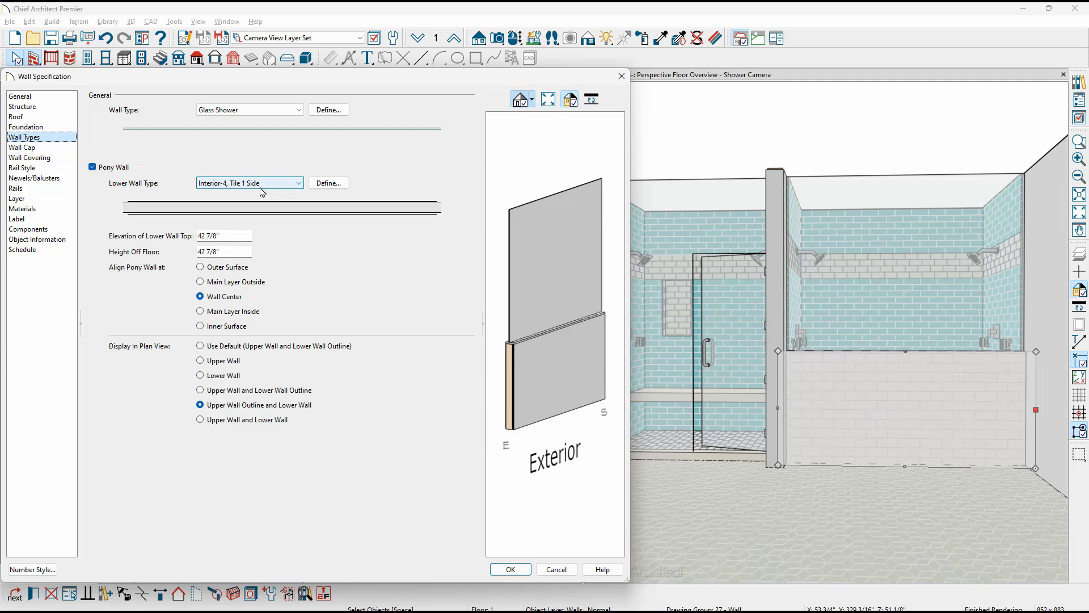
left_click_drag(522, 349, 607, 342)
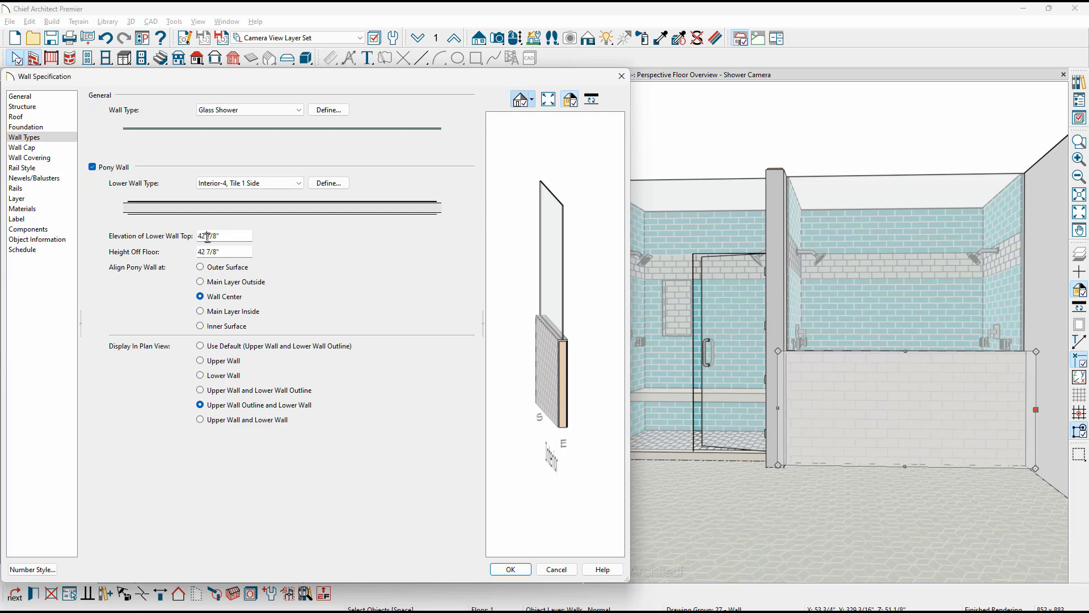
double_click(207, 237)
type("36")
key("Tab")
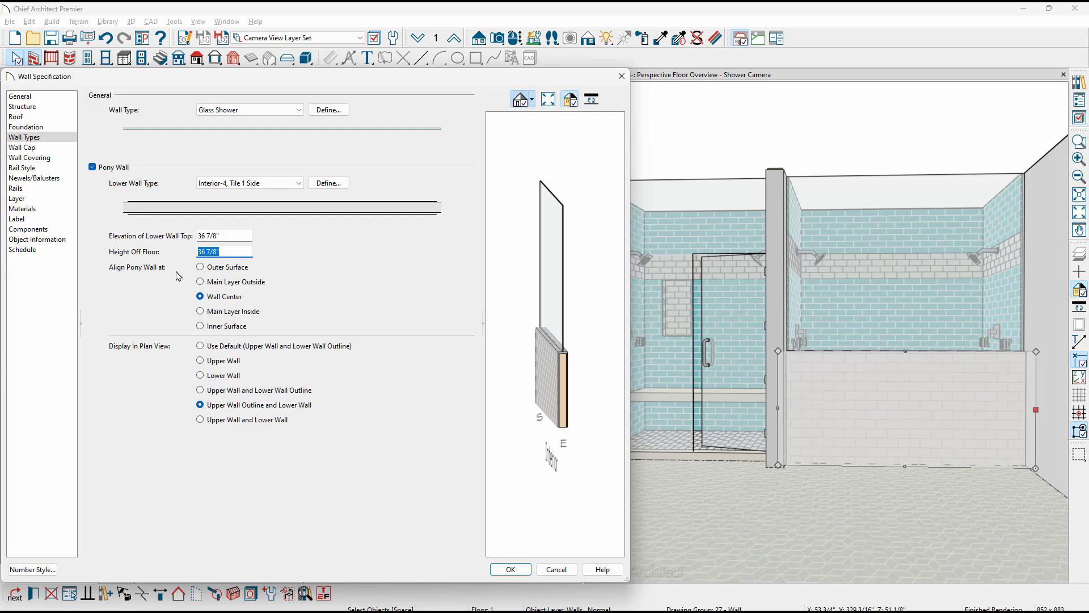
- Preview the pony wall alignment at Outer Surface, Main Layer Outside, Main Layer Inside and Inner Surface, returning it to Wall Center
mouse_move(554, 351)
left_mouse_down()
mouse_move(563, 358)
mouse_move(547, 363)
left_mouse_up()
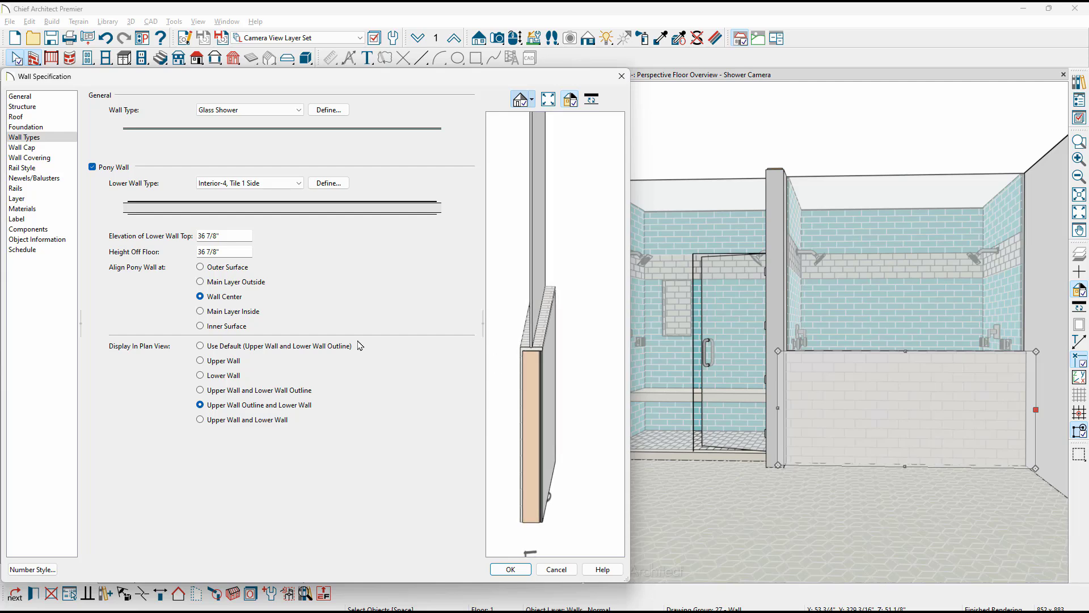
left_click(235, 267)
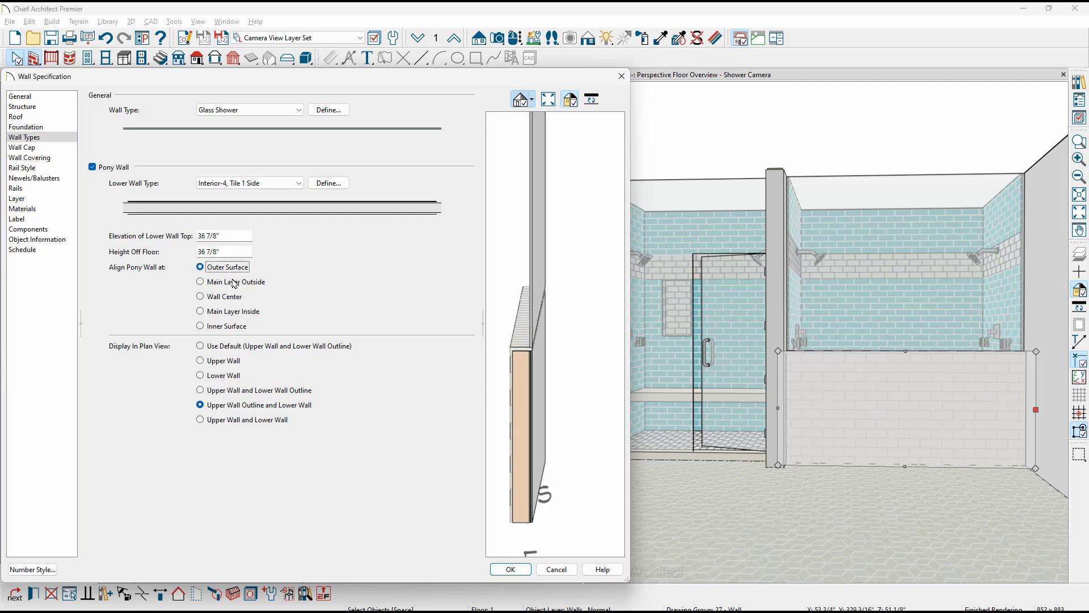
left_click(235, 282)
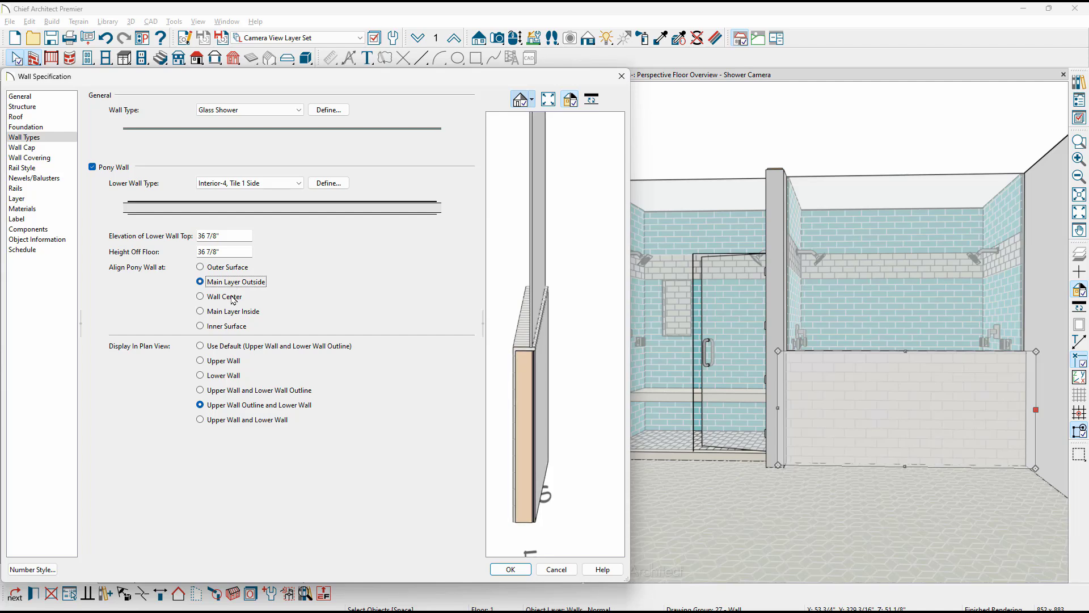
left_click(234, 298)
left_click(233, 312)
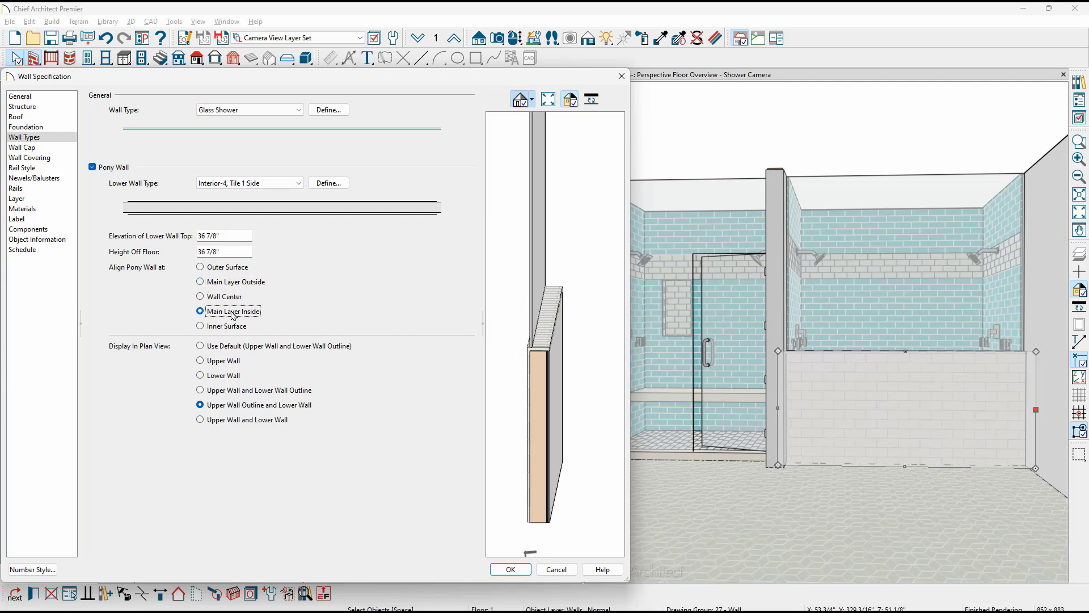
left_click(228, 327)
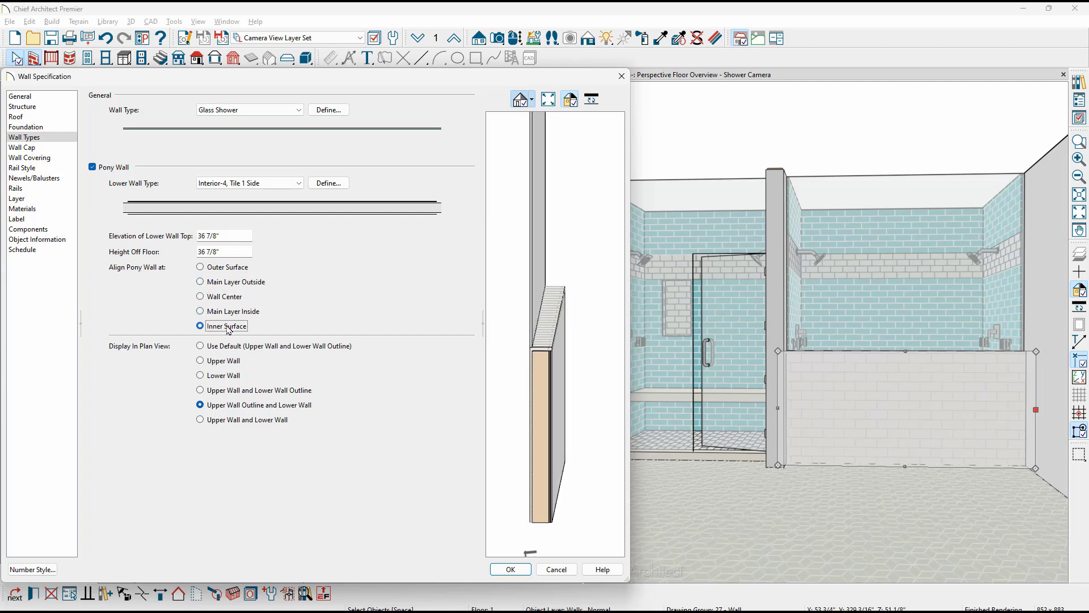
left_click(231, 296)
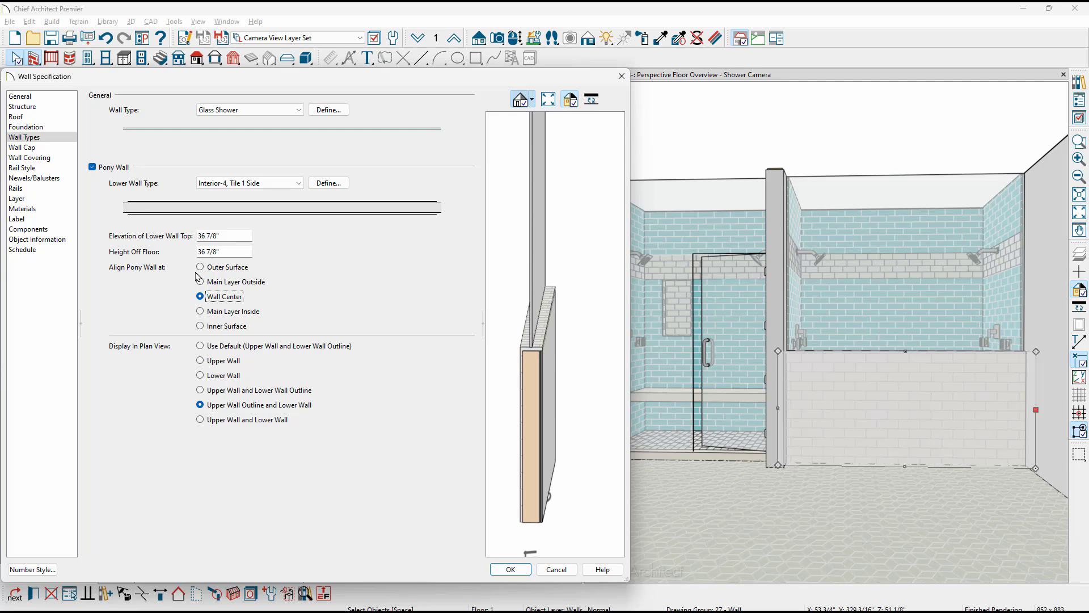
- Turn off Full Wall Width for the pony wall's cap and set the cap's width to 5"
left_click(57, 148)
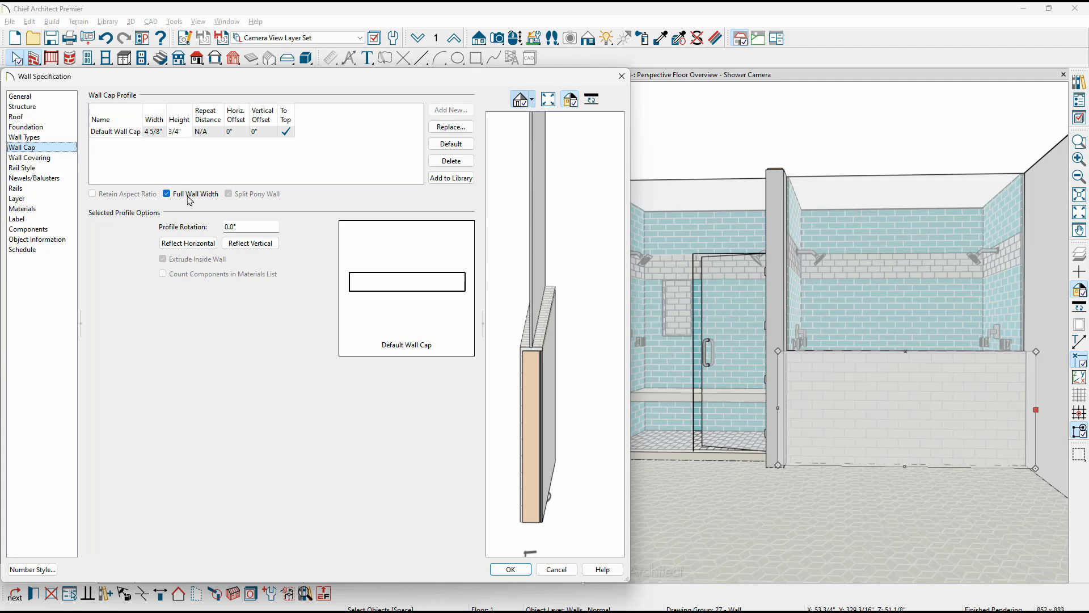
scroll(523, 379, "up", 2)
mouse_move(523, 379)
left_mouse_down()
mouse_move(513, 362)
mouse_move(506, 369)
left_mouse_up()
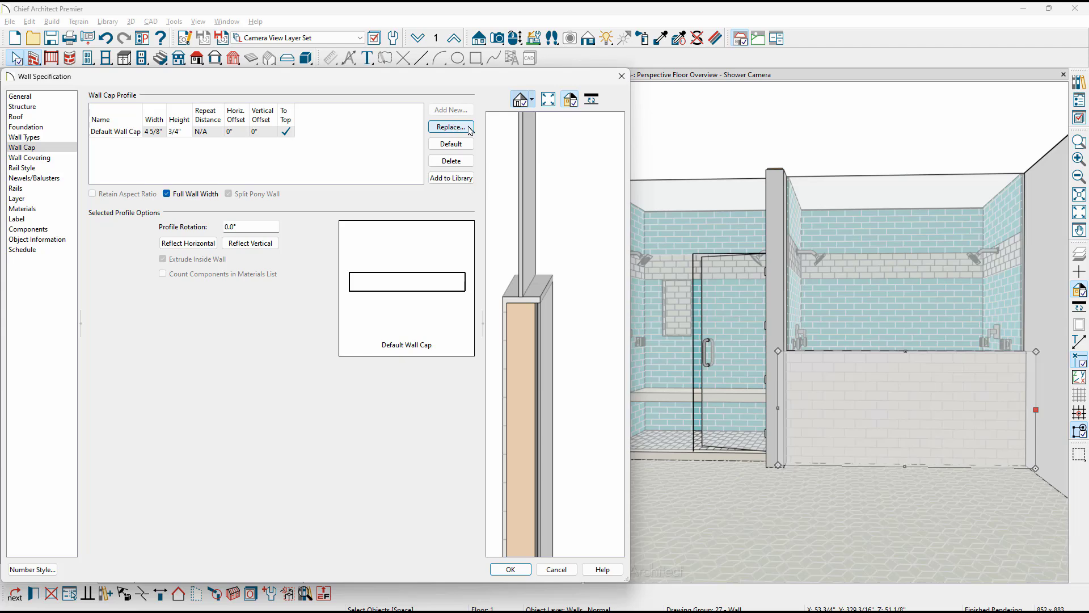
left_click(193, 195)
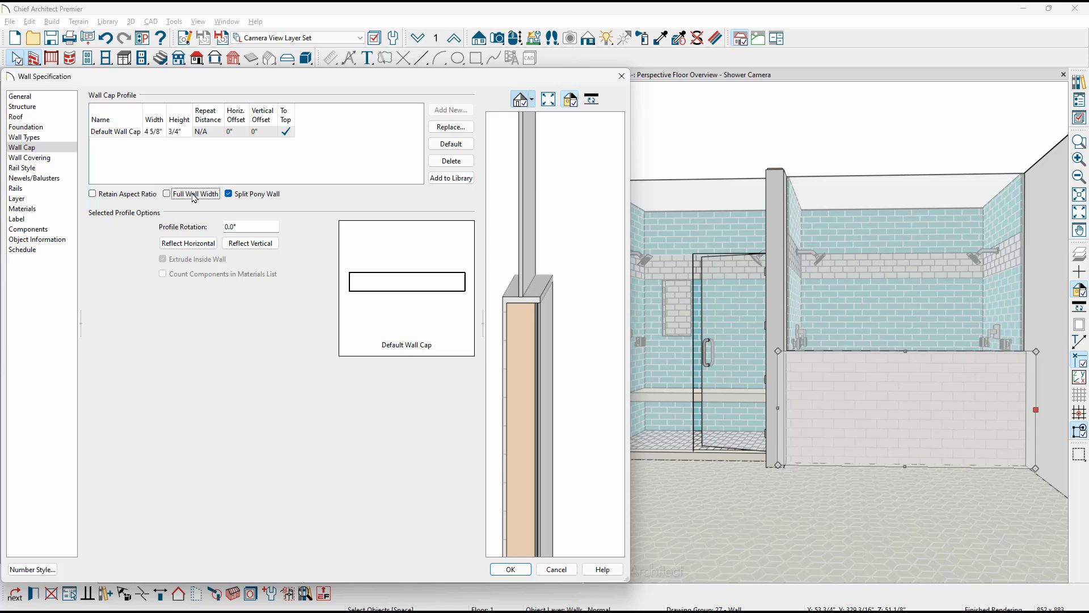
double_click(164, 133)
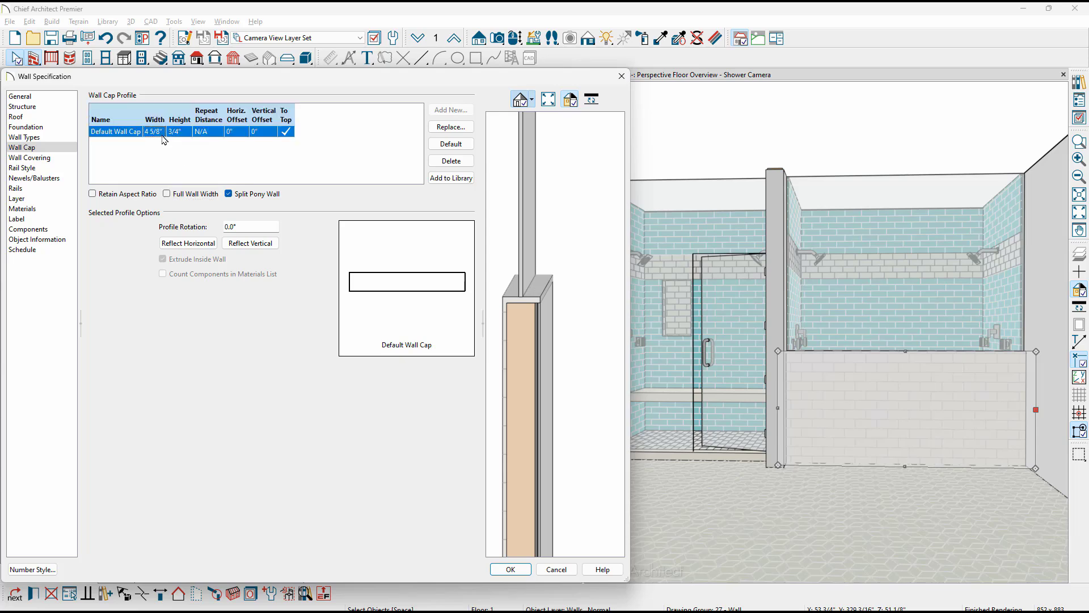
type("5")
key("Tab")
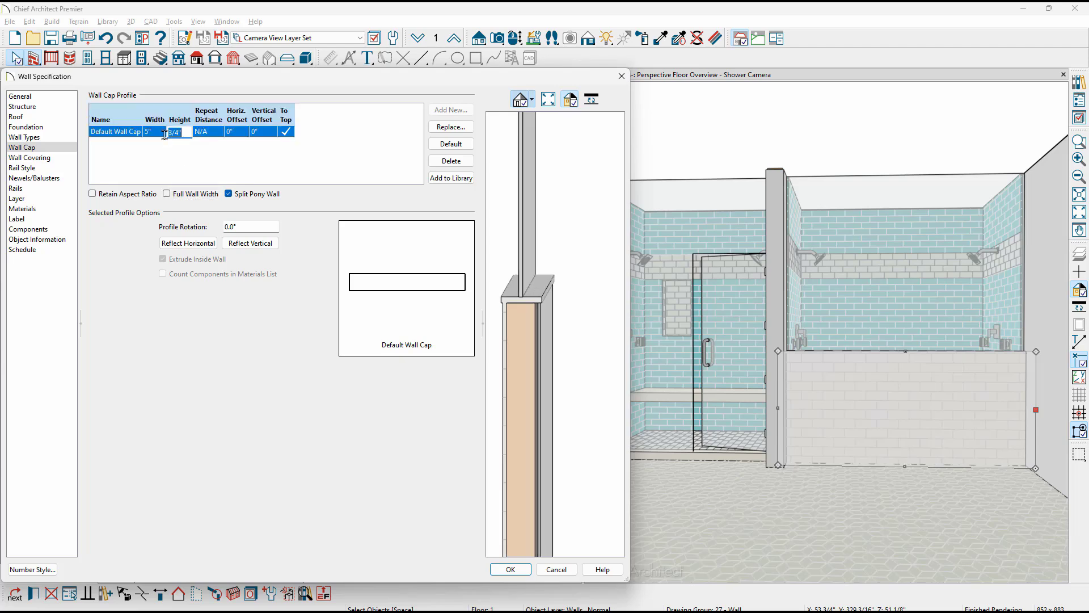
scroll(542, 296, "up", 5)
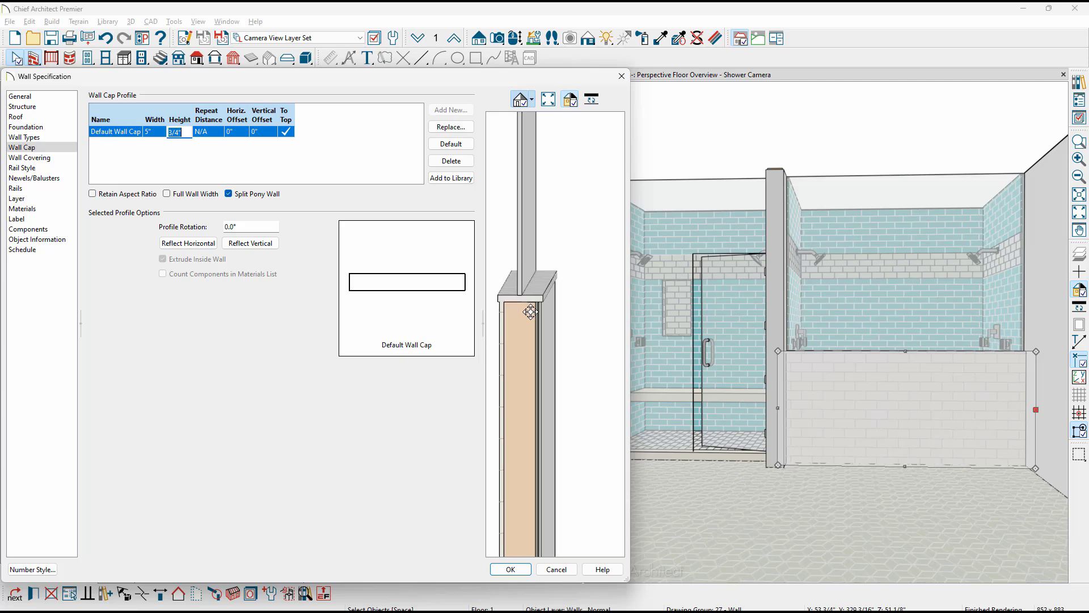
left_click_drag(543, 295, 523, 299)
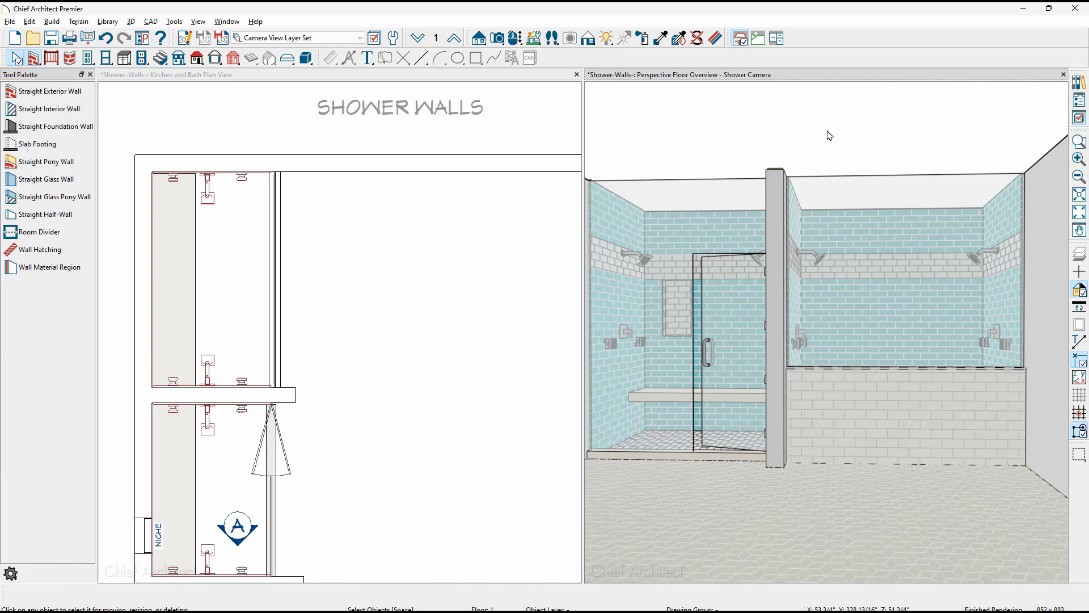
- Lower the top edge of the glass above the pony wall by 21" using a relative Y position of -21
left_click(879, 196)
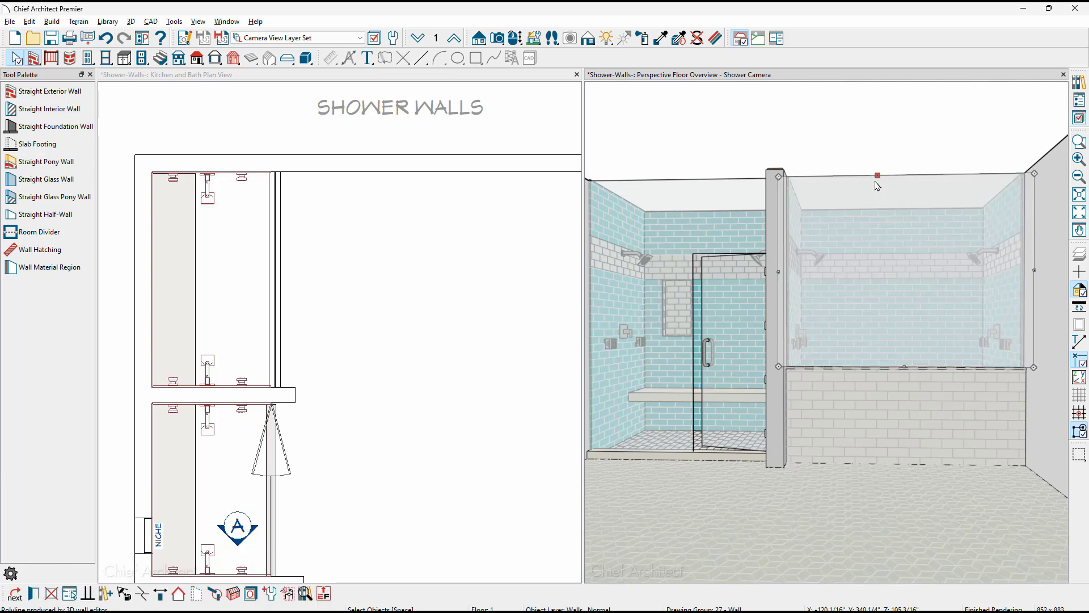
left_click_drag(877, 177, 874, 231)
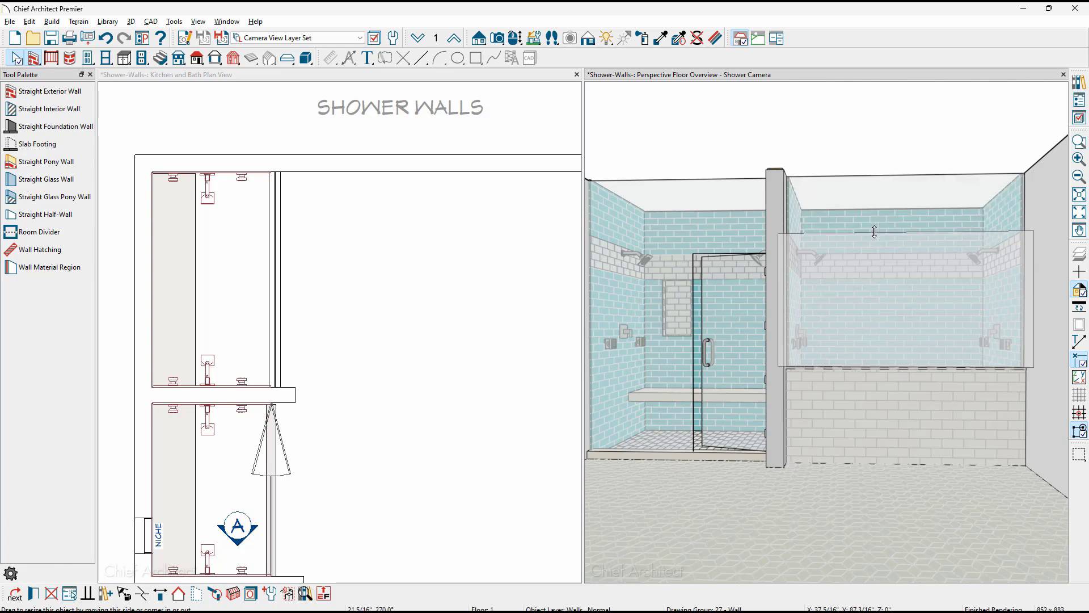
key("Tab")
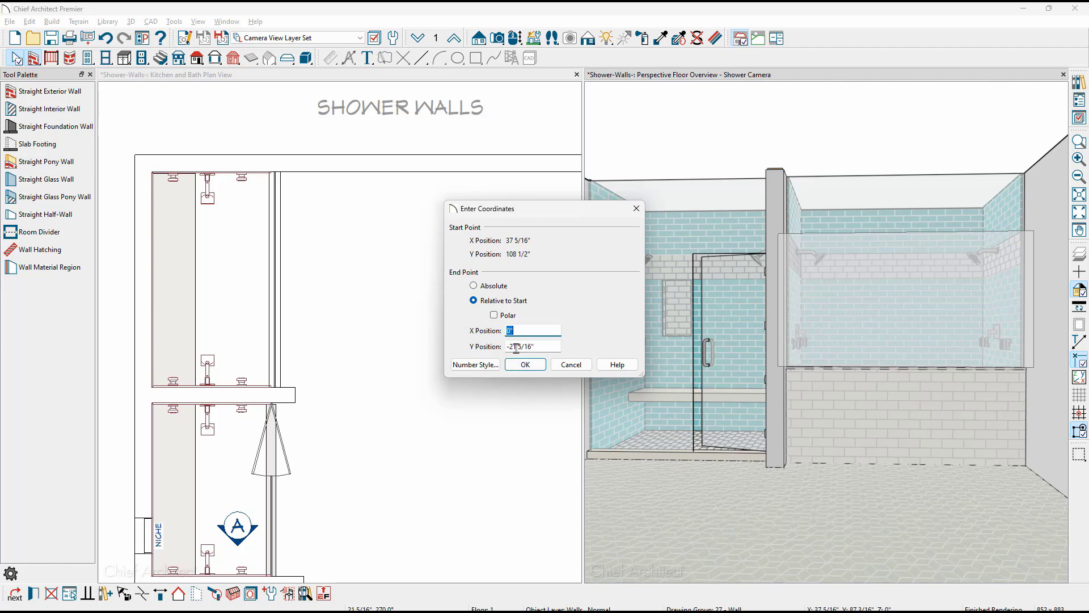
left_click_drag(516, 349, 549, 355)
key("Delete")
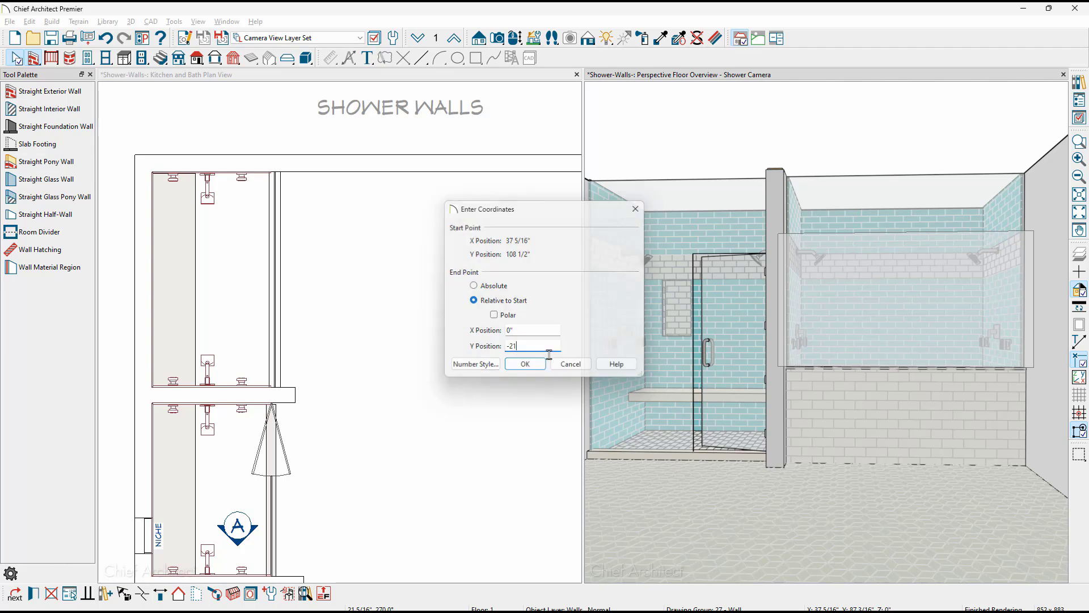
key("Return")
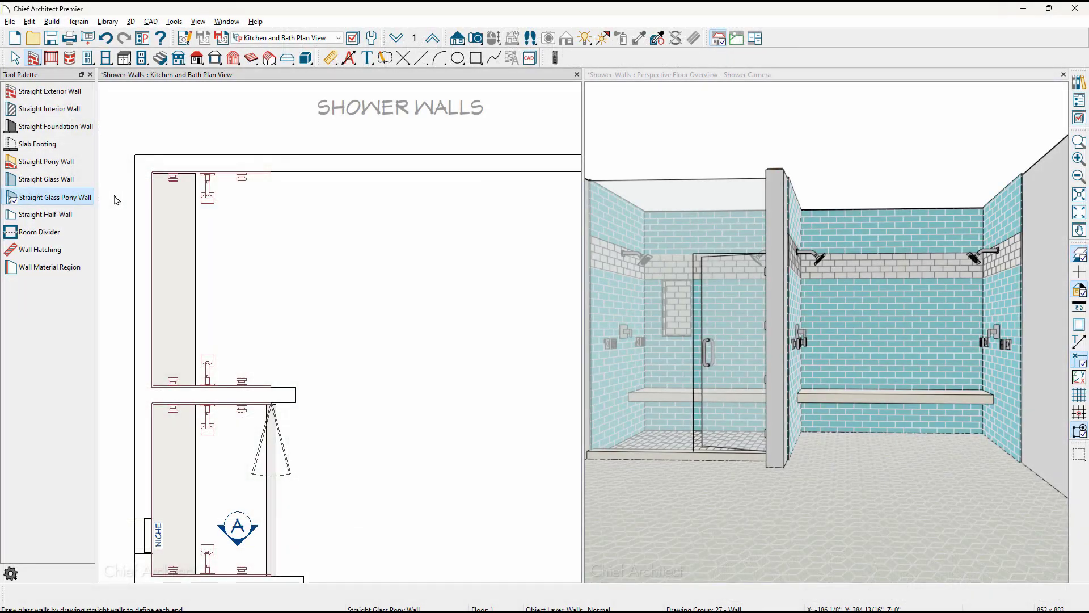
- Draw a straight glass wall about 95" long across the open shower, from the divider wall to the far wall
left_click(74, 181)
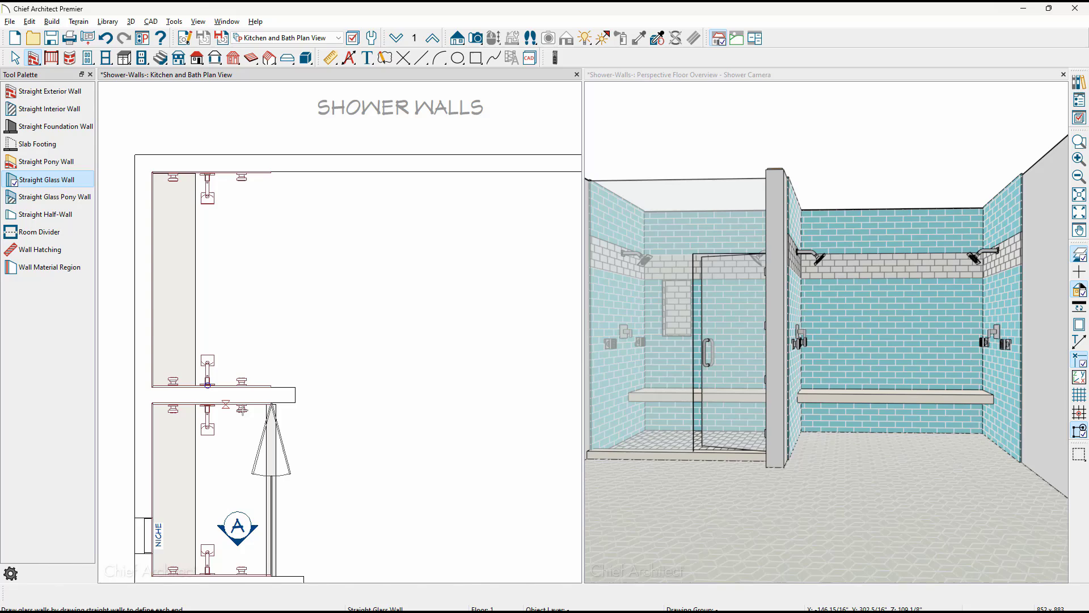
left_click_drag(271, 386, 266, 166)
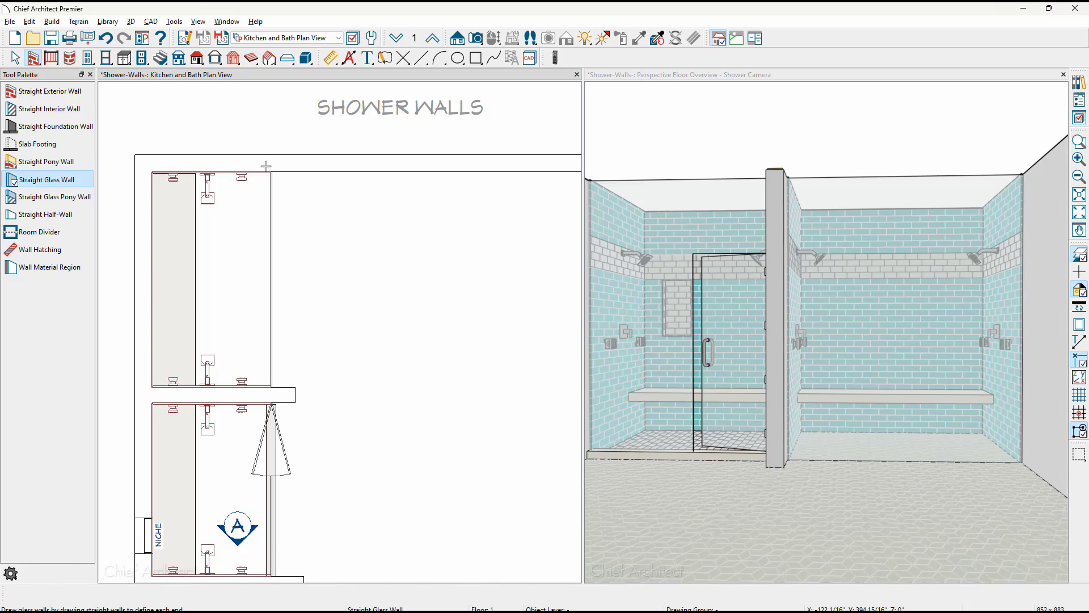
- Convert the new glass wall to a Panels railing with Rail to Post newels and Raise/Lower Bottom turned off
double_click(266, 166)
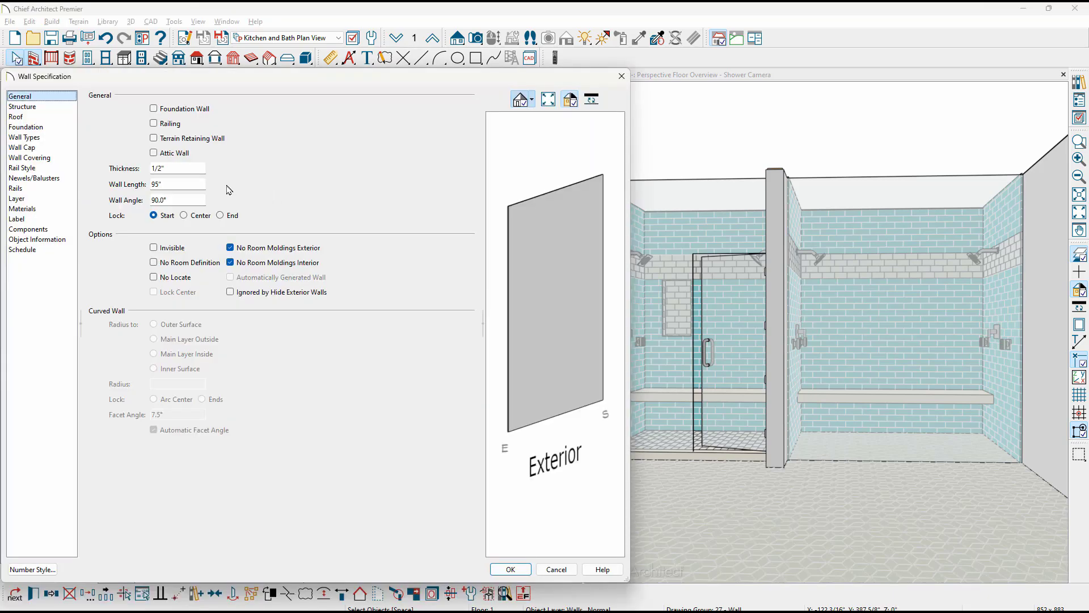
left_click(58, 168)
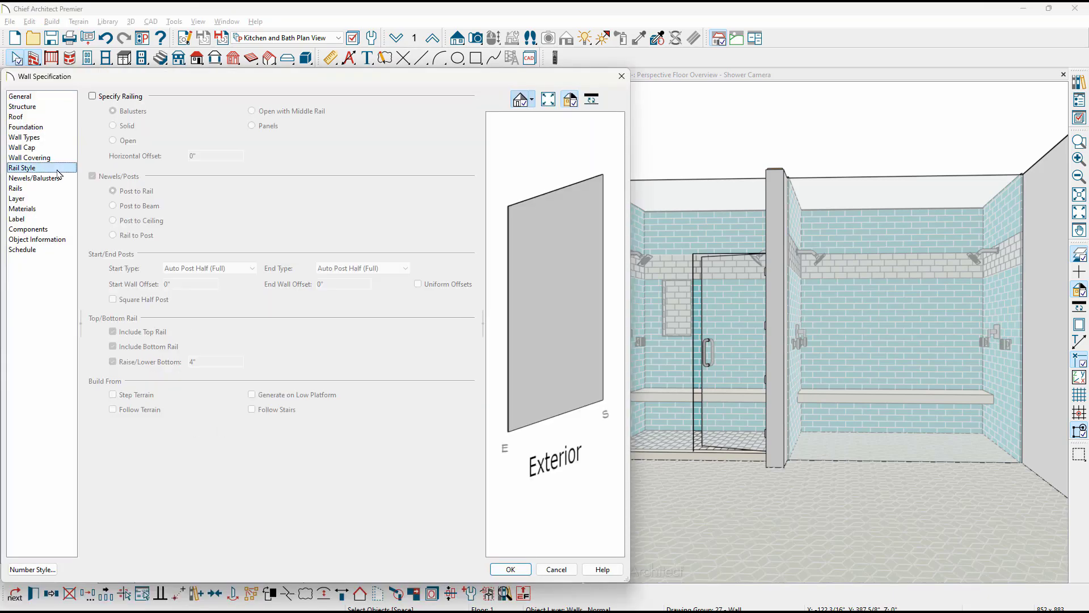
left_click(92, 97)
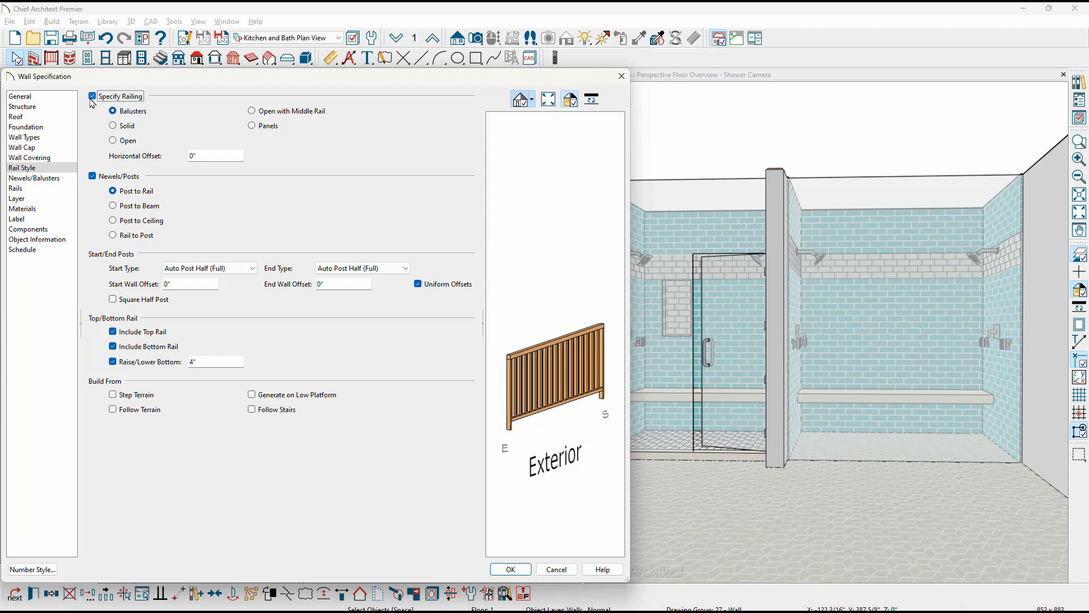
left_click(263, 126)
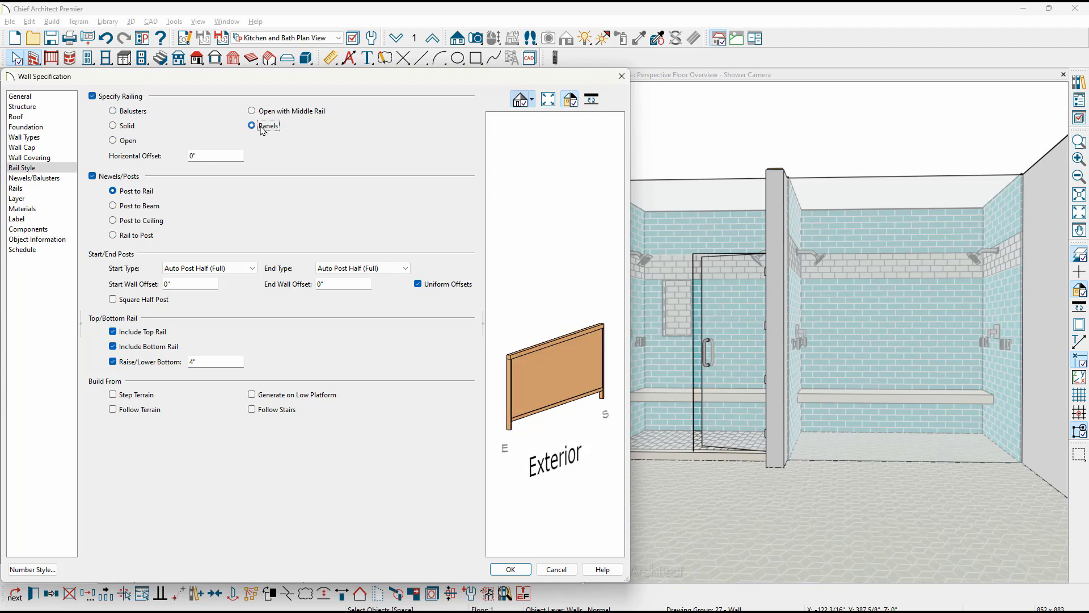
left_click(143, 238)
left_click(113, 362)
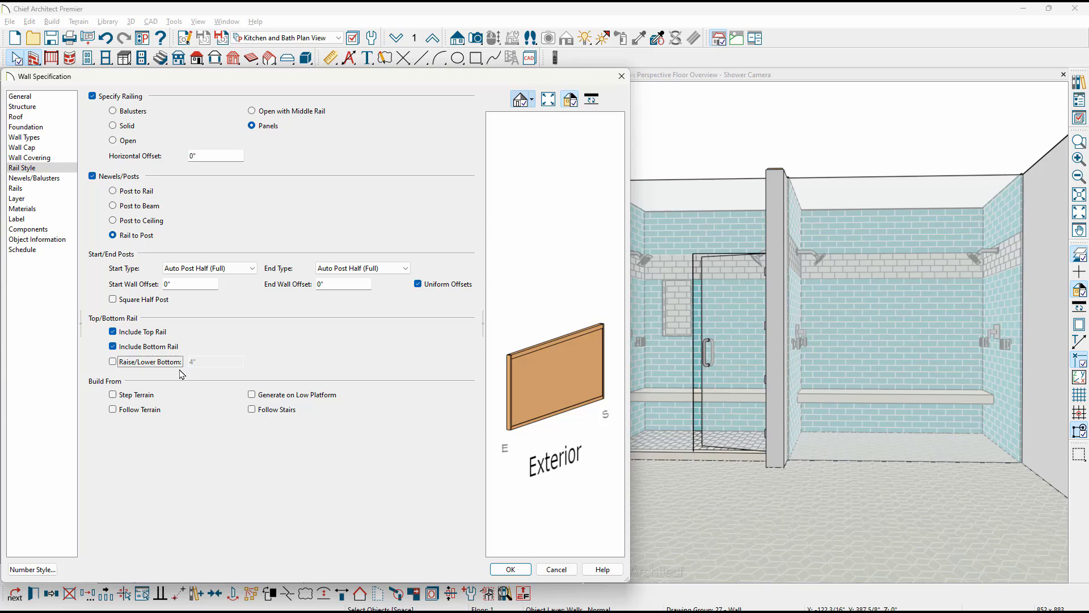
- Set the railing's height to 84" and its newel width to 1"
left_click(63, 180)
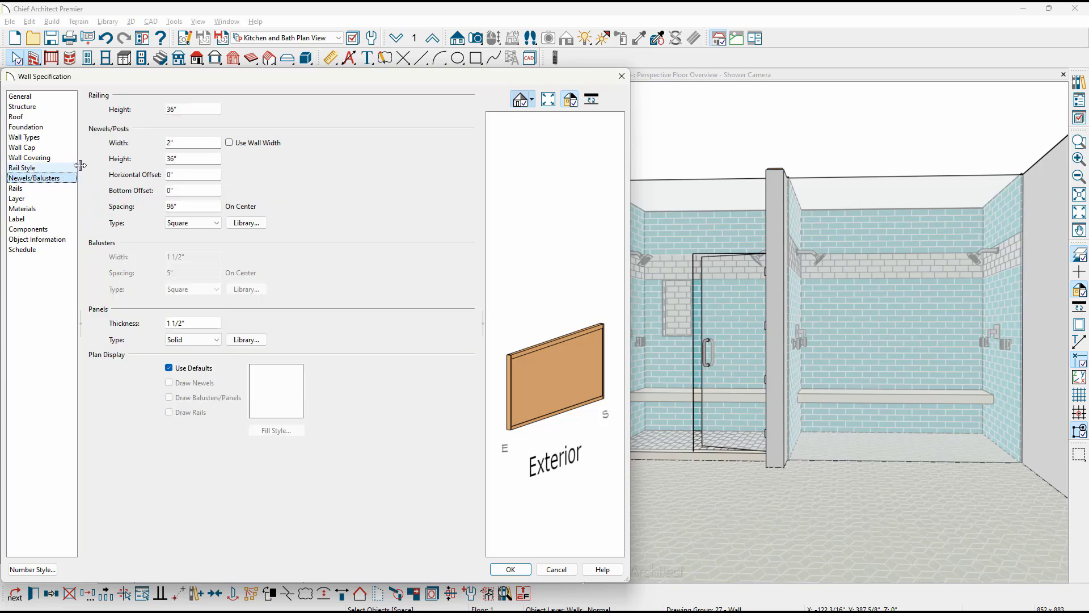
double_click(169, 108)
type("34")
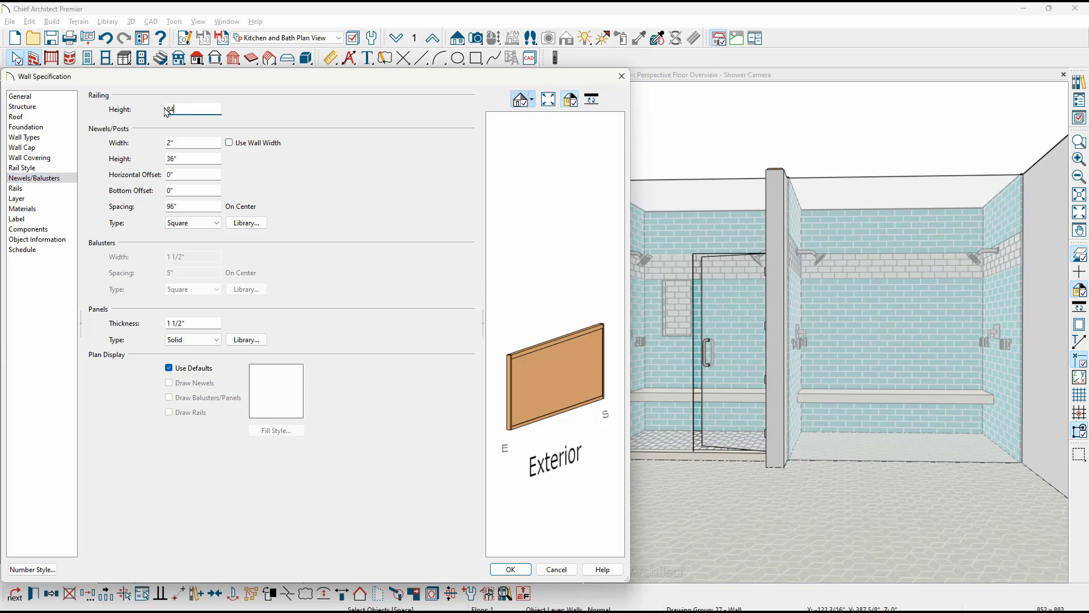
key("Tab")
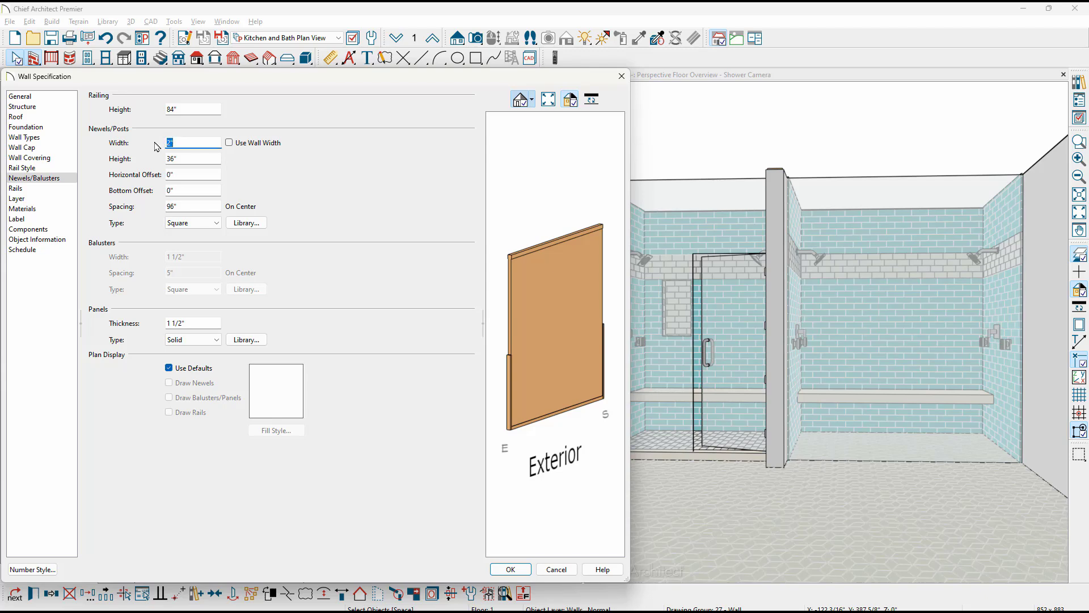
type("1")
key("Tab")
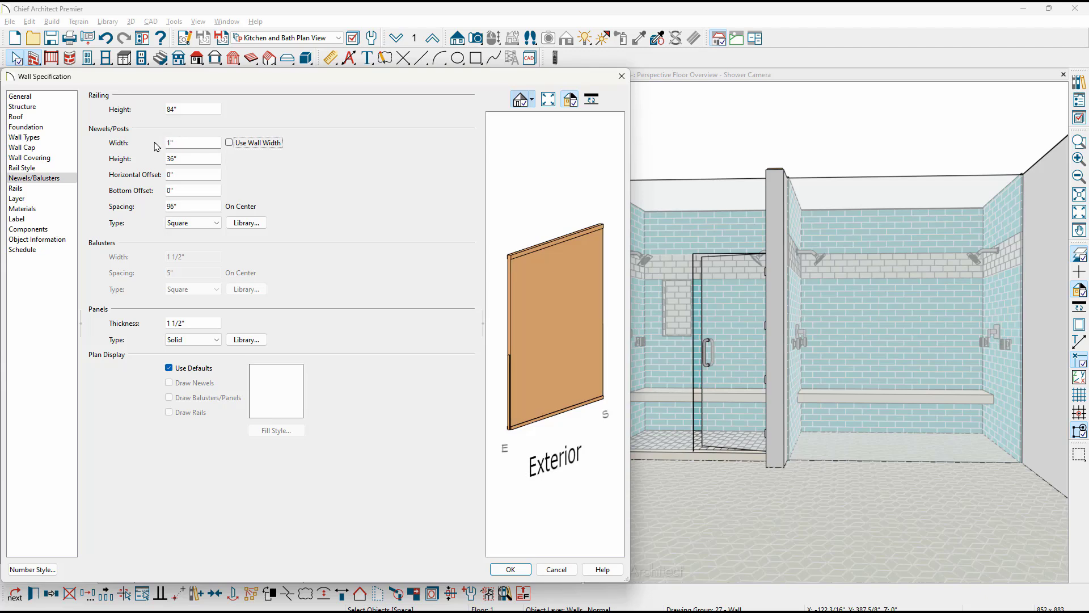
- Set the newel height to 84" and the newel spacing to 36" on center
scroll(503, 367, "up", 3)
scroll(503, 367, "up", 4)
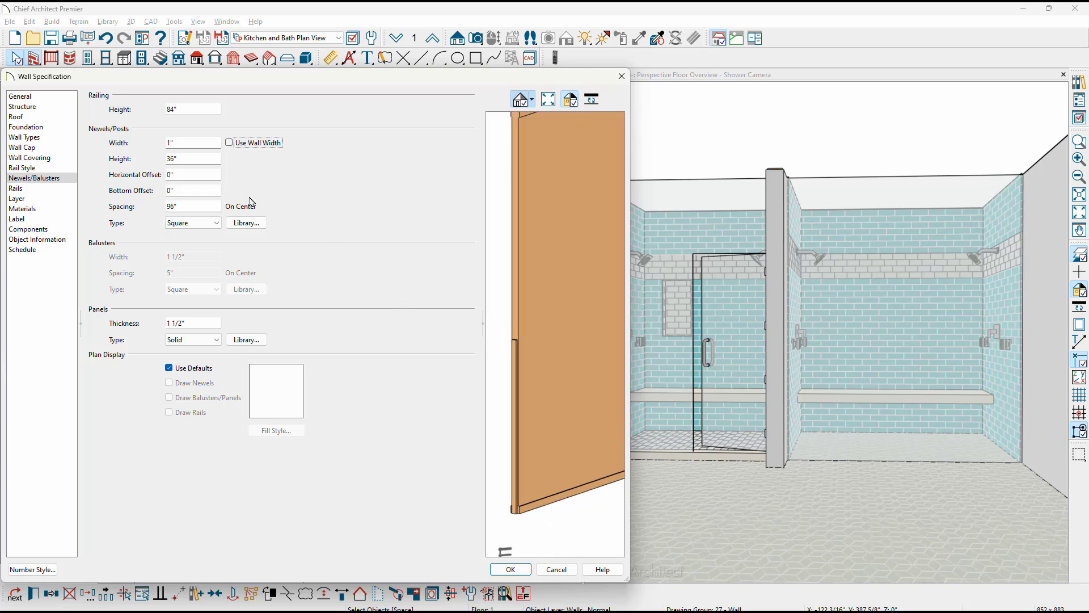
left_click_drag(187, 158, 137, 165)
type("84")
key("Tab")
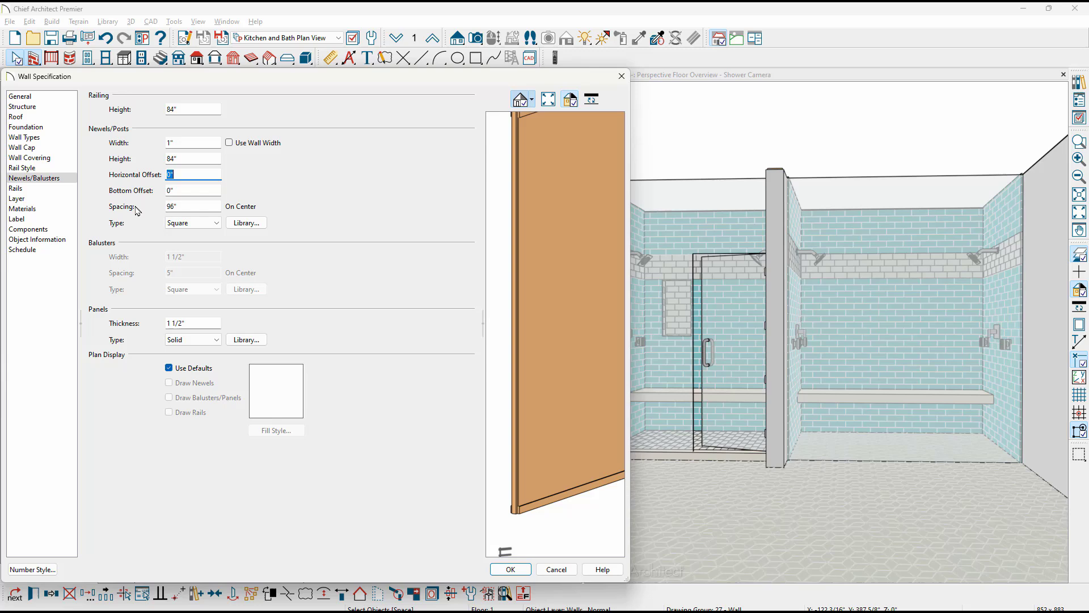
left_click(169, 207)
type("36")
key("Tab")
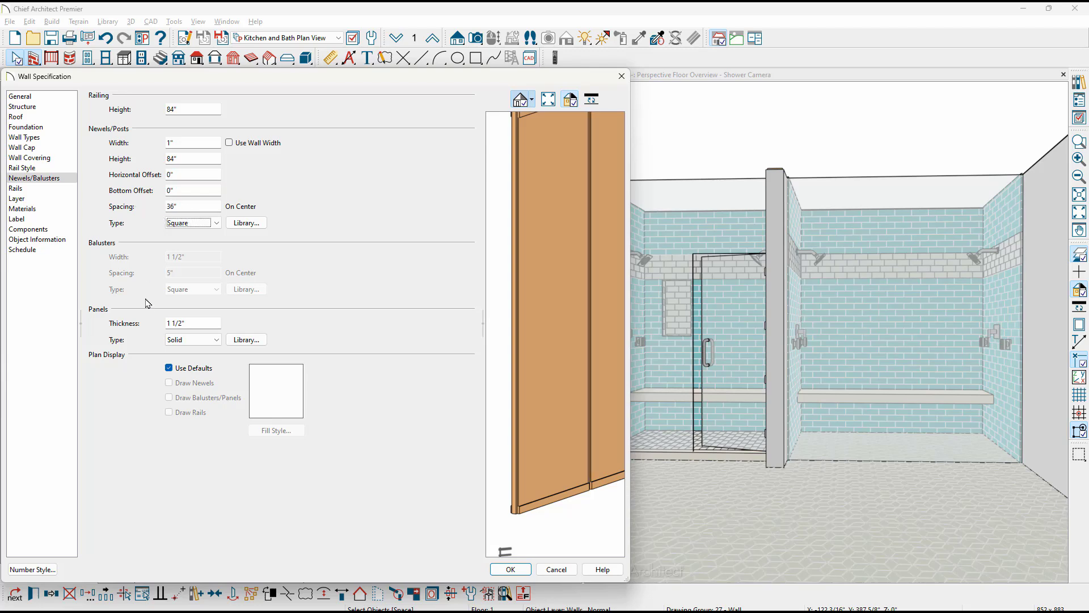
- Set the railing's panel thickness to 1/2"
left_click(170, 323)
key("Delete")
key("Delete")
key("Tab")
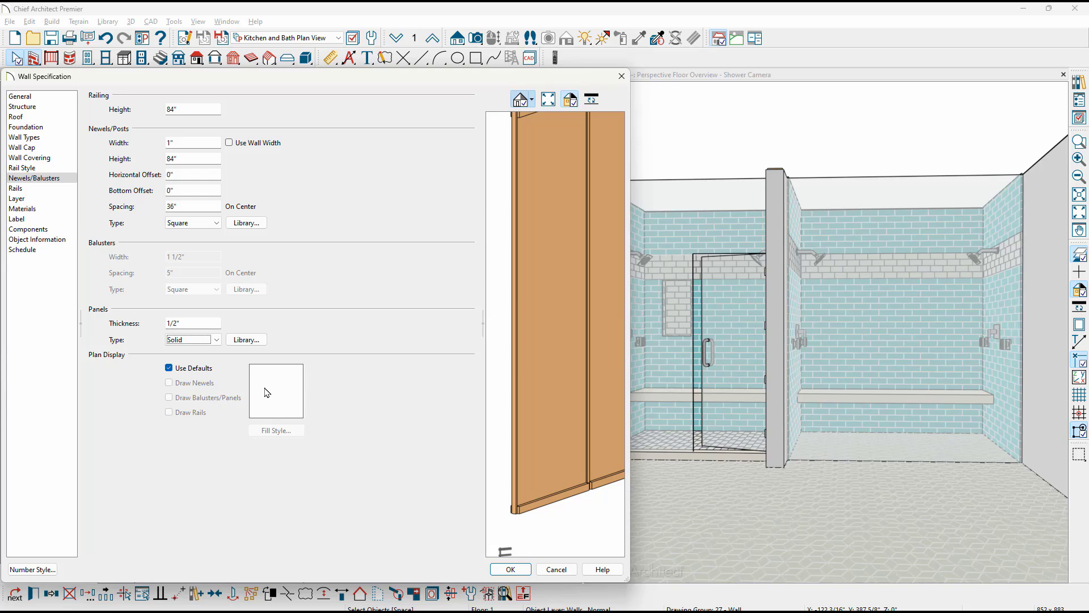
- Set the top rail profile to 1" wide and 1" high
left_click(50, 189)
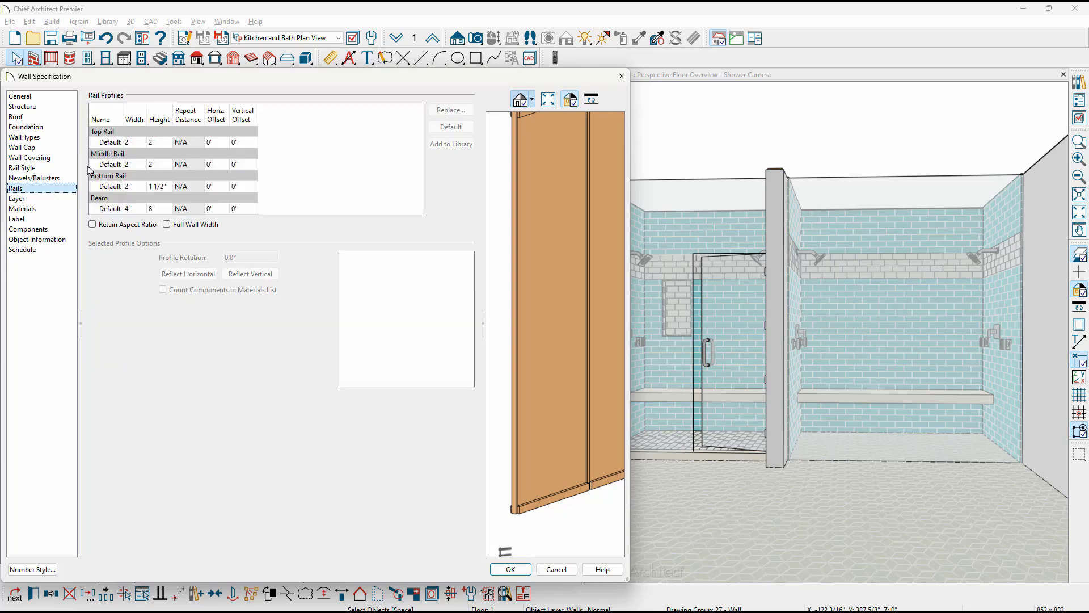
left_click(137, 142)
type("1")
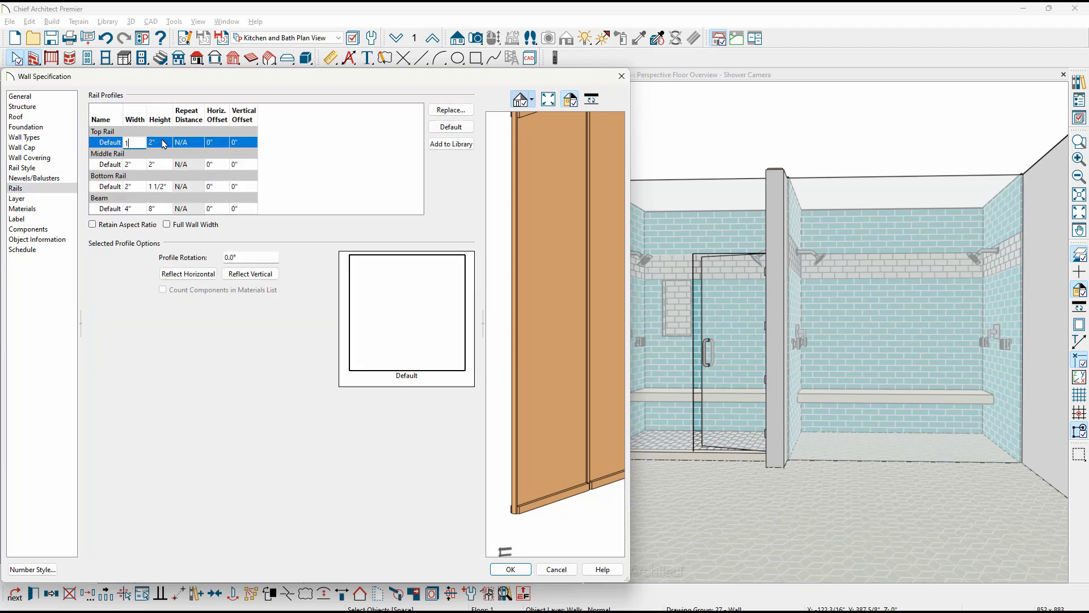
left_click(163, 143)
type("1")
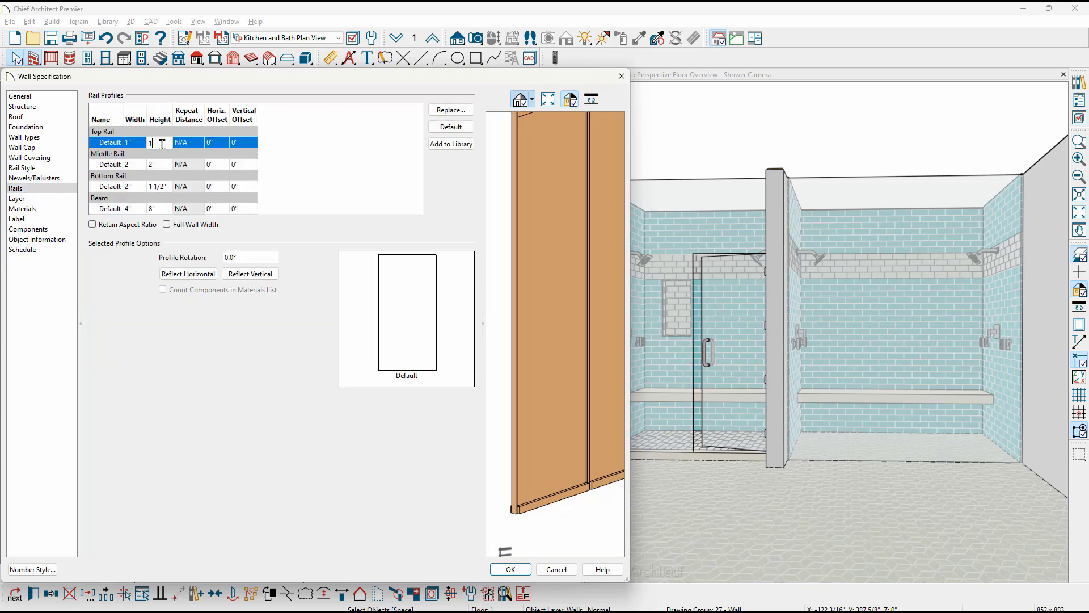
- Set the bottom rail profile to 1" wide and 1" high and apply the wall specification
left_click(138, 189)
left_click(136, 187)
type("1")
left_click(164, 187)
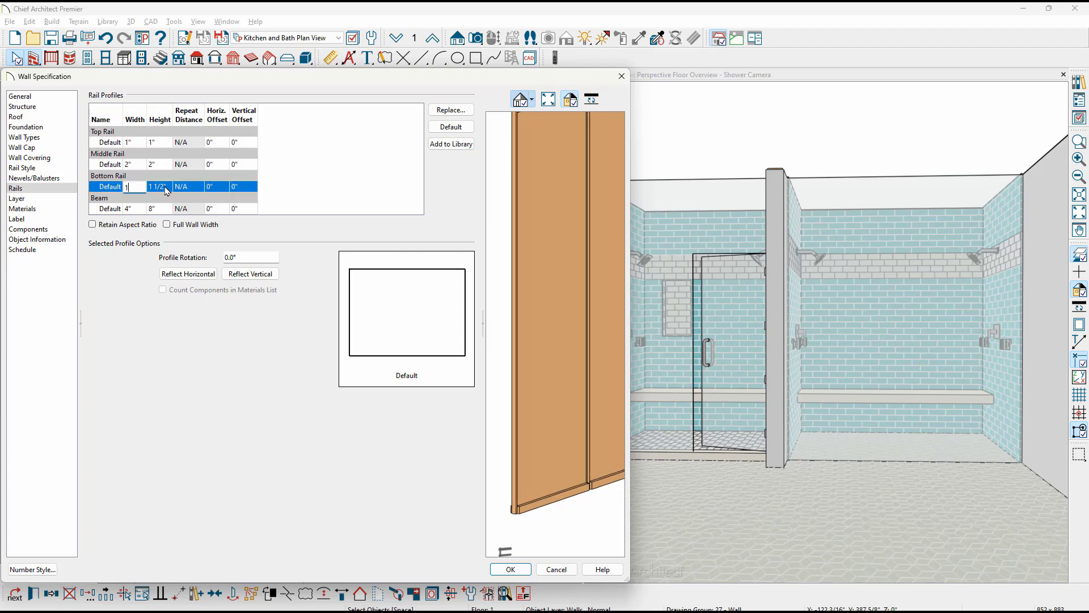
type("1")
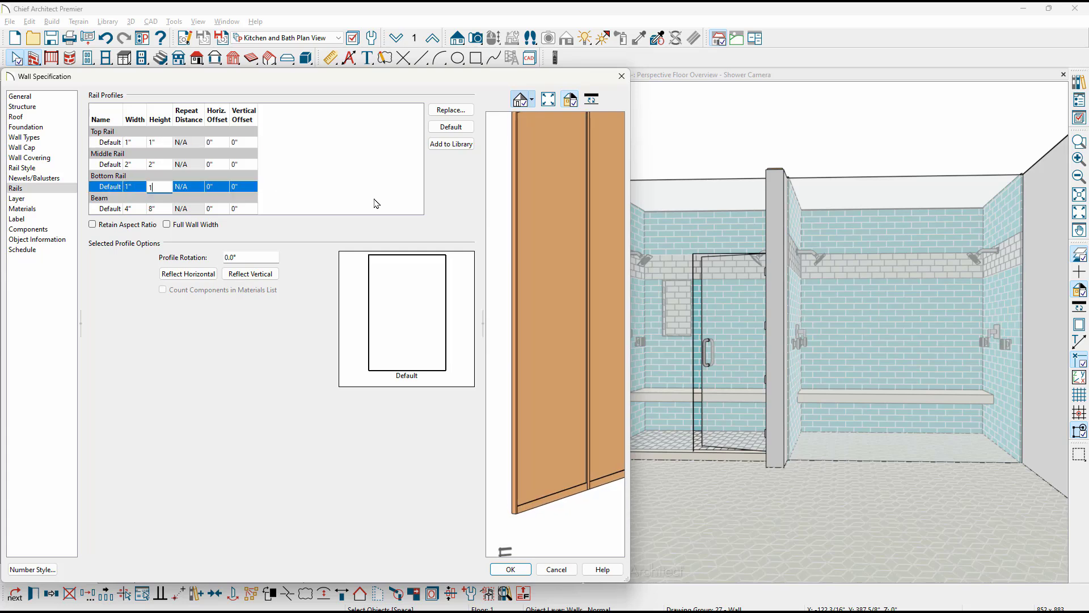
left_click(380, 282)
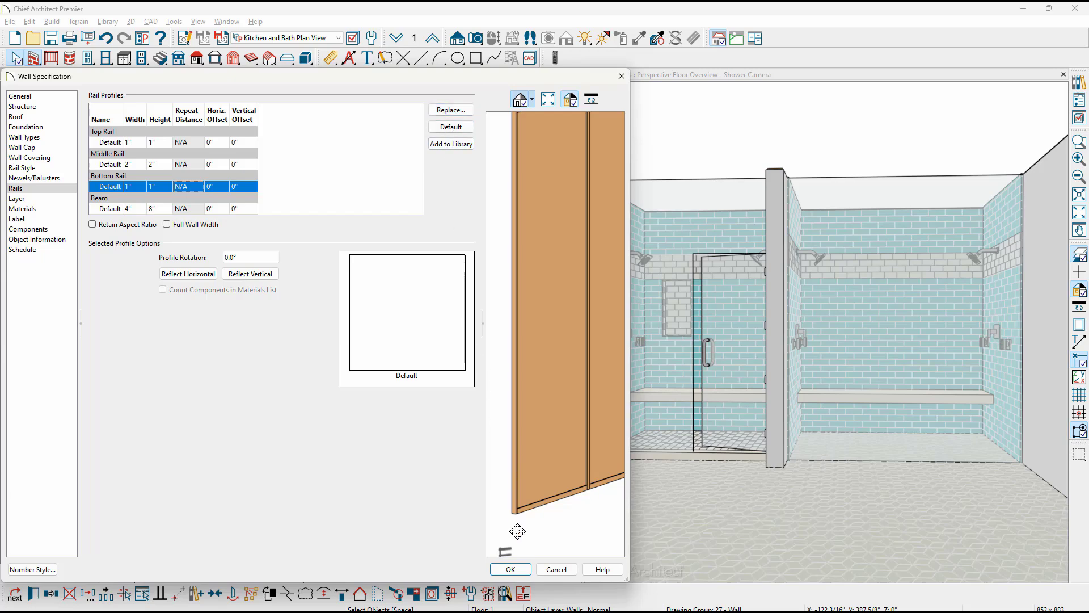
left_click(511, 570)
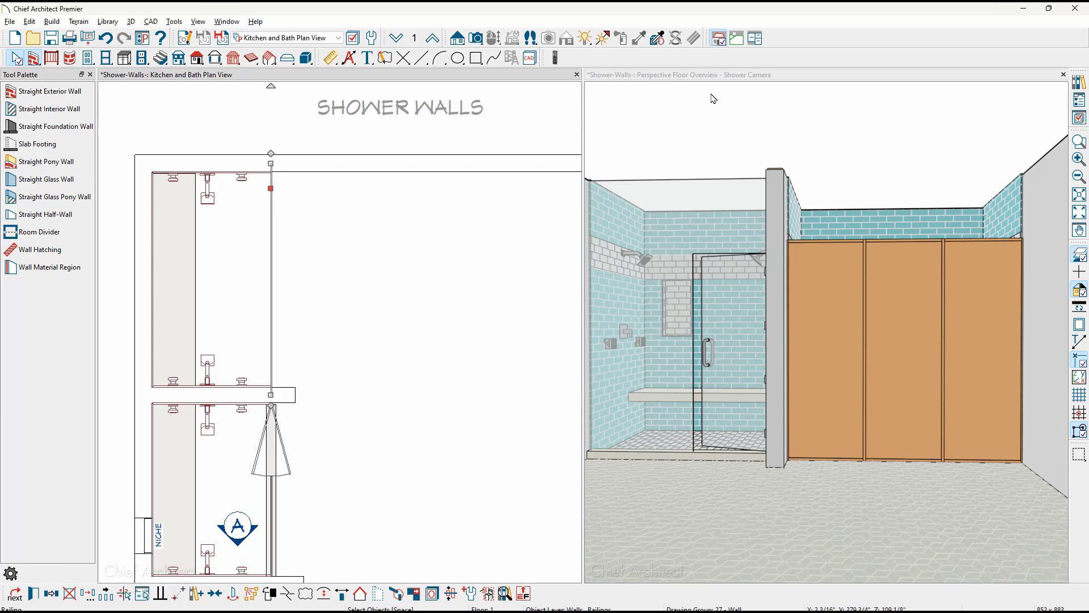
- Copy the tempered glass material from the existing glass shower wall onto the new railing's panels, painting by component
left_click(719, 77)
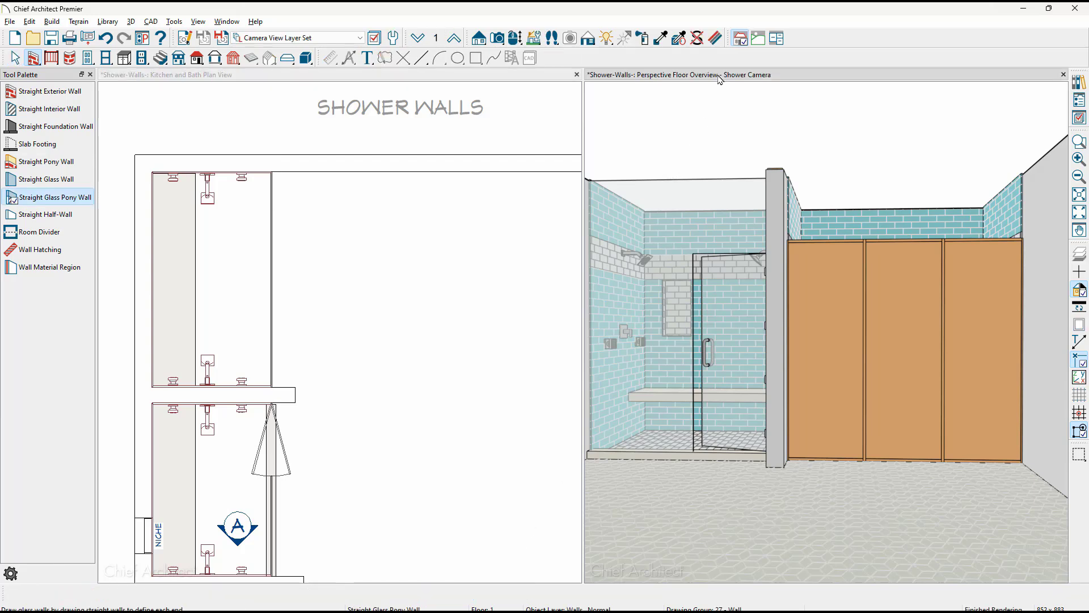
left_click(658, 37)
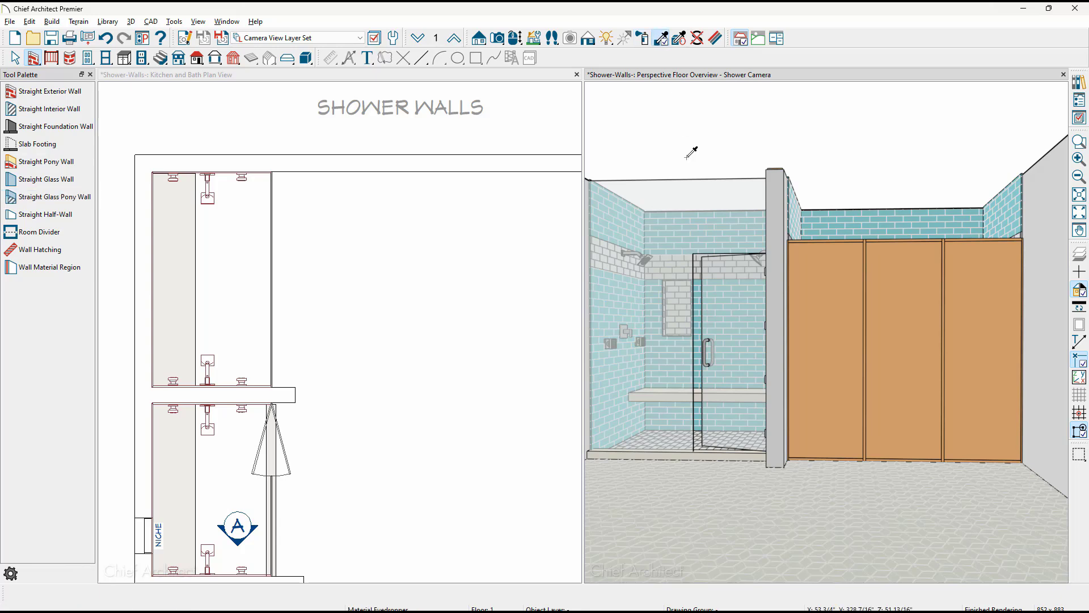
left_click(703, 185)
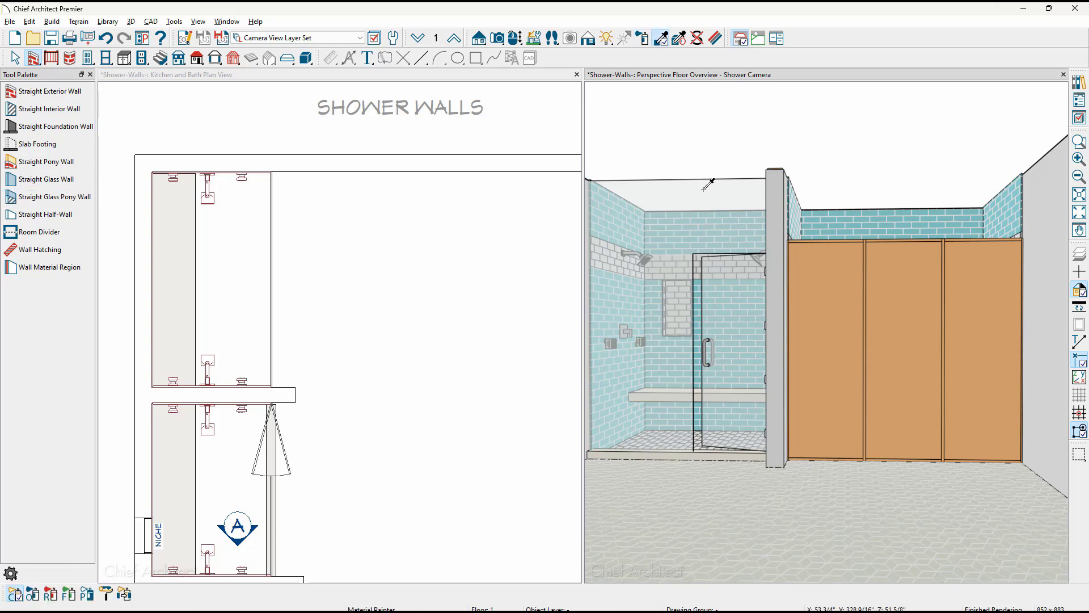
left_click(16, 593)
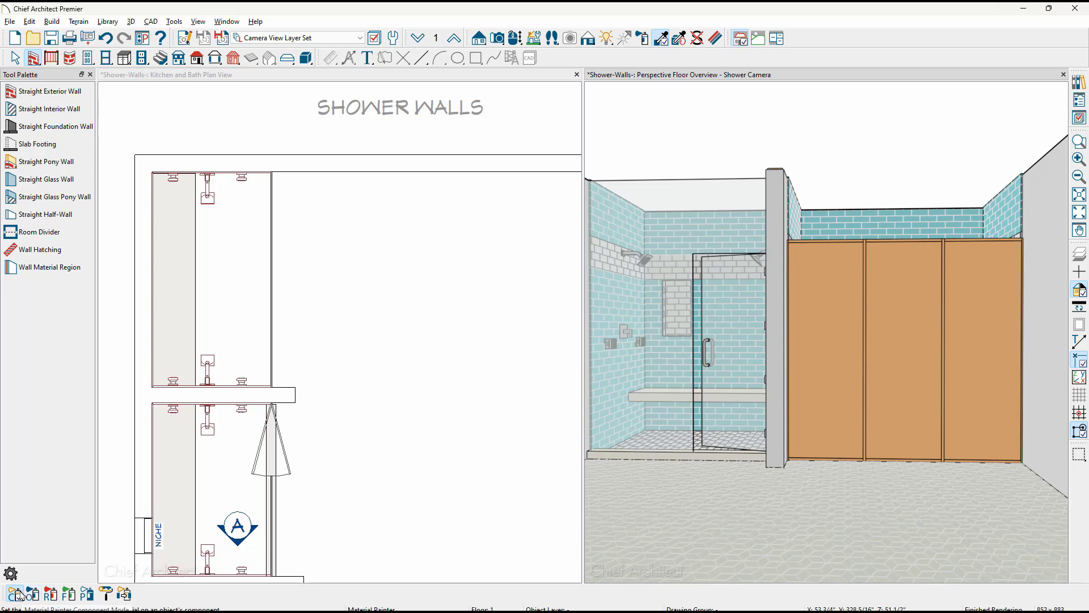
left_click(821, 391)
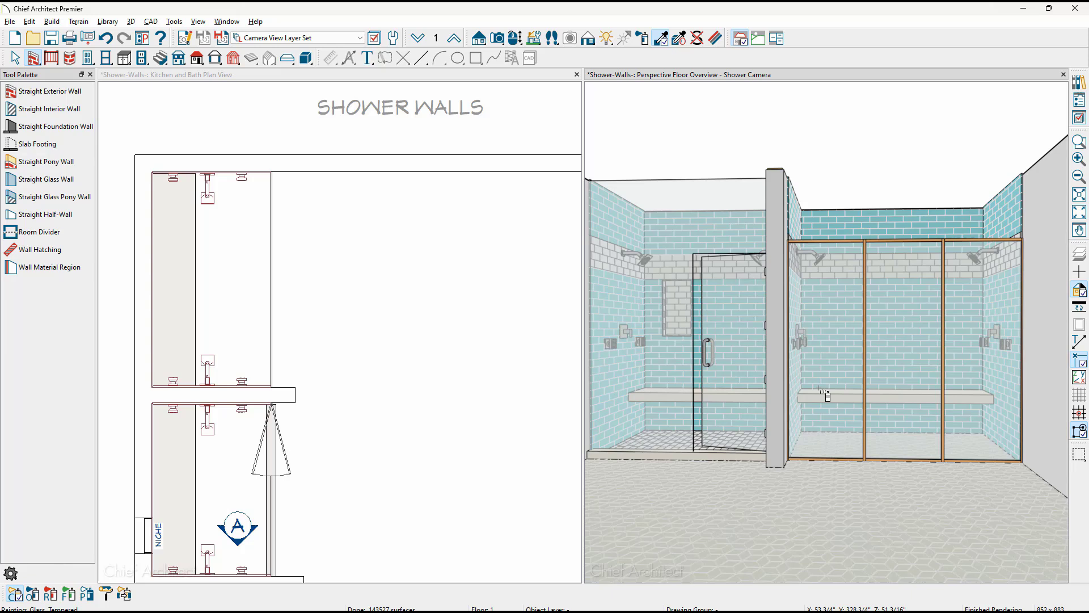
- Copy the brushed aluminum material from the shower door handle onto the glass railing's rails and newels
left_click(661, 38)
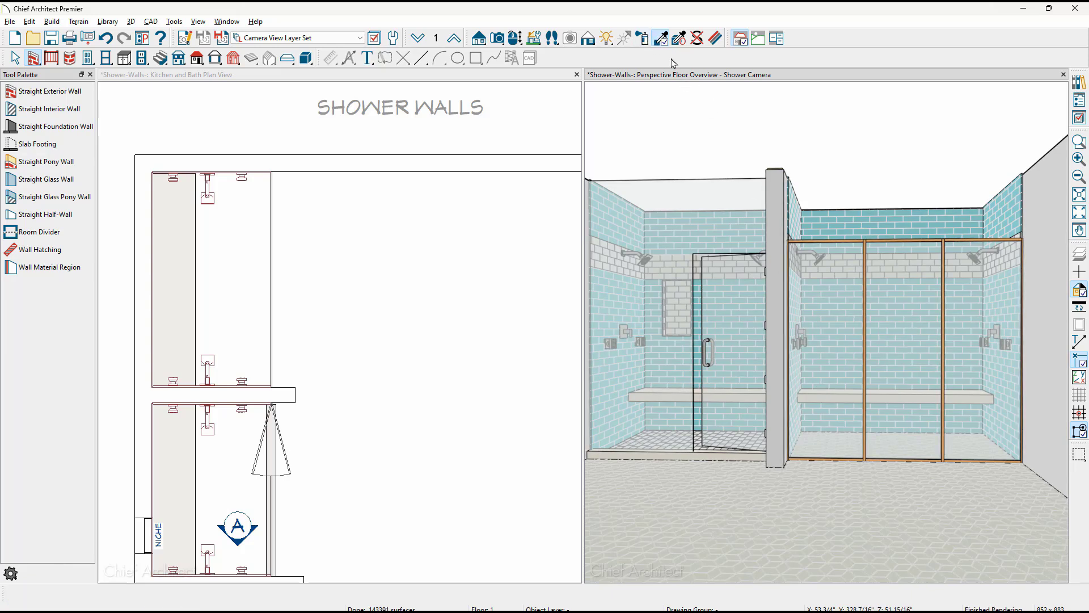
left_click(708, 340)
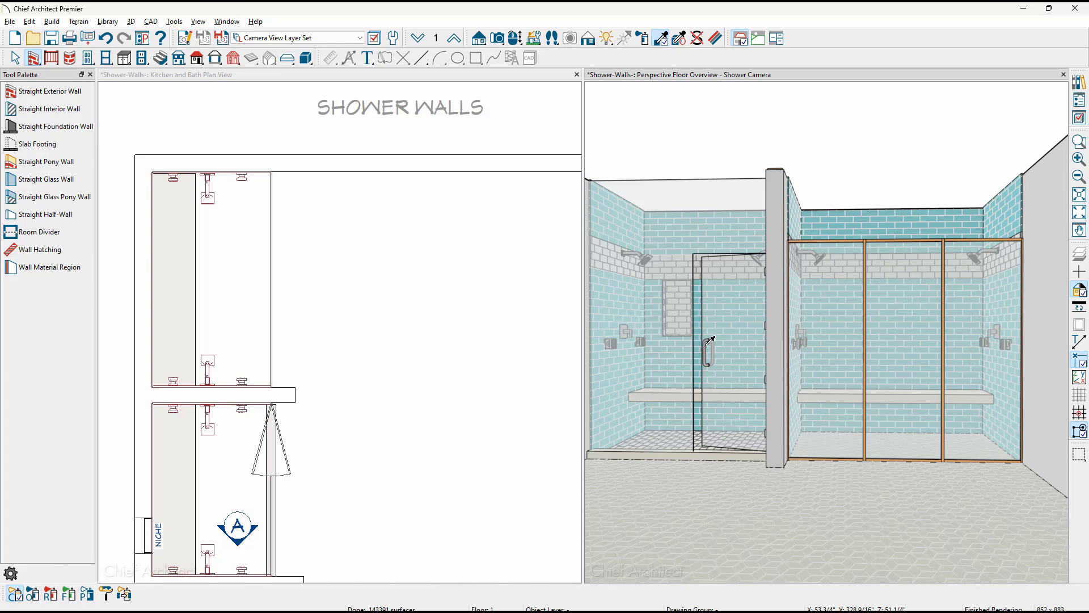
left_click(859, 245)
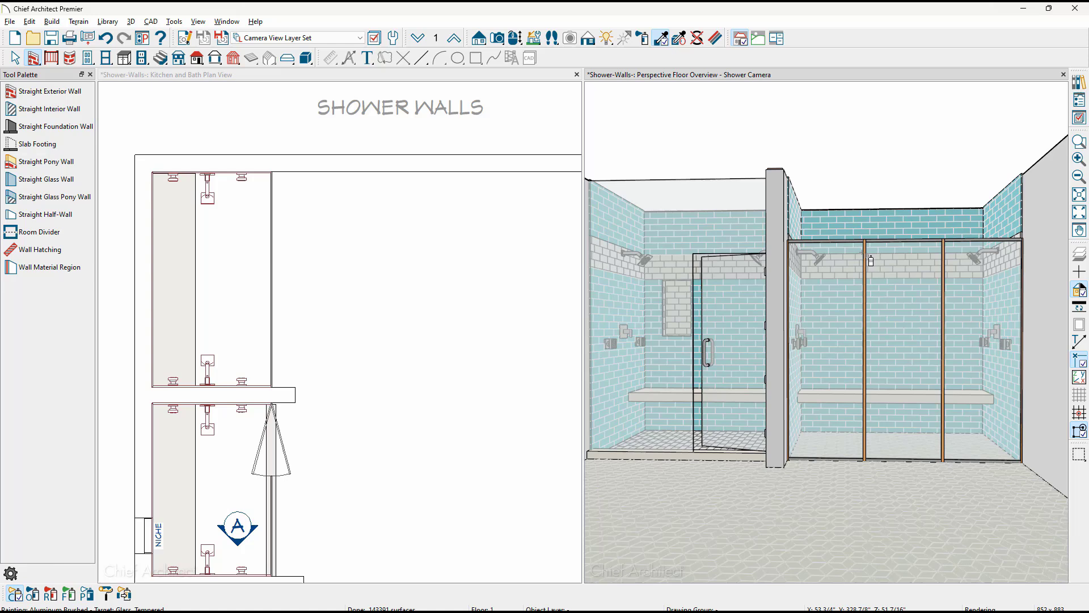
left_click(863, 253)
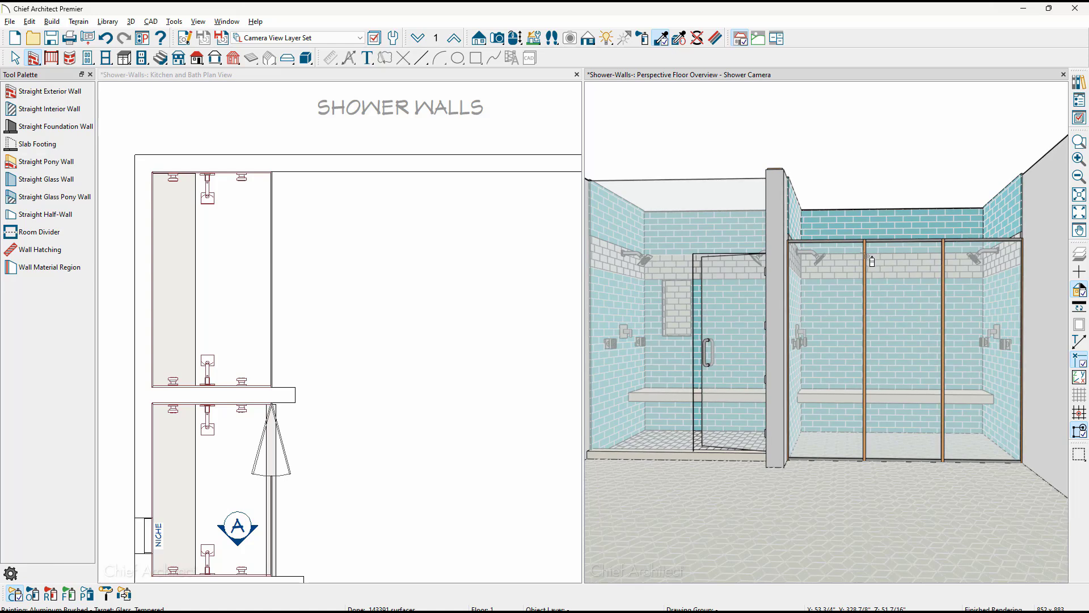
left_click(865, 258)
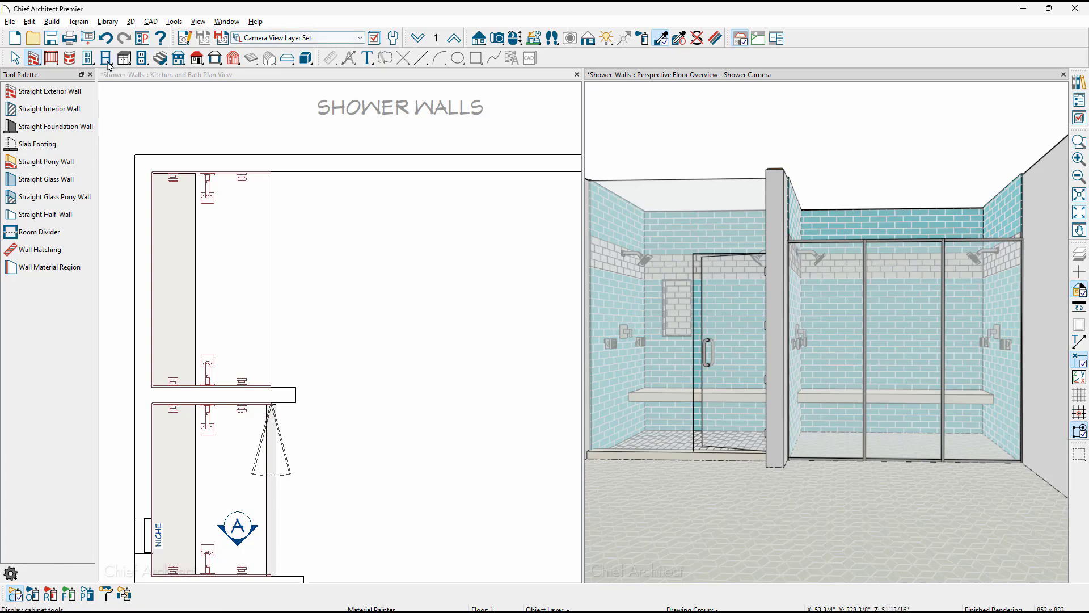
- Place a shower door in the framed glass wall in plan view and slide it flush against the adjoining room wall
left_click(89, 59)
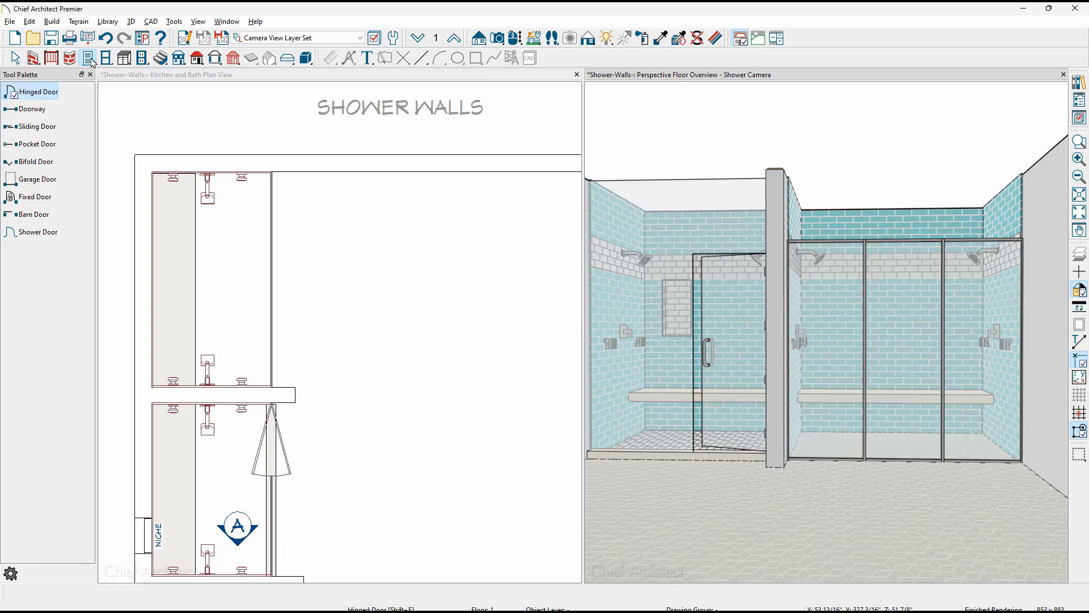
left_click(47, 240)
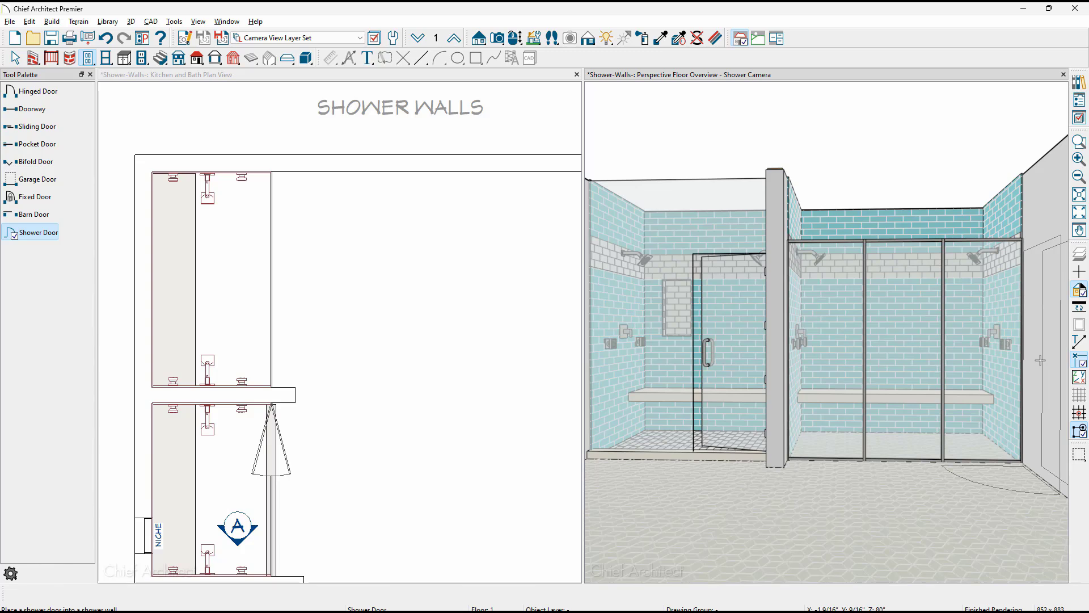
left_click(247, 78)
left_click(88, 58)
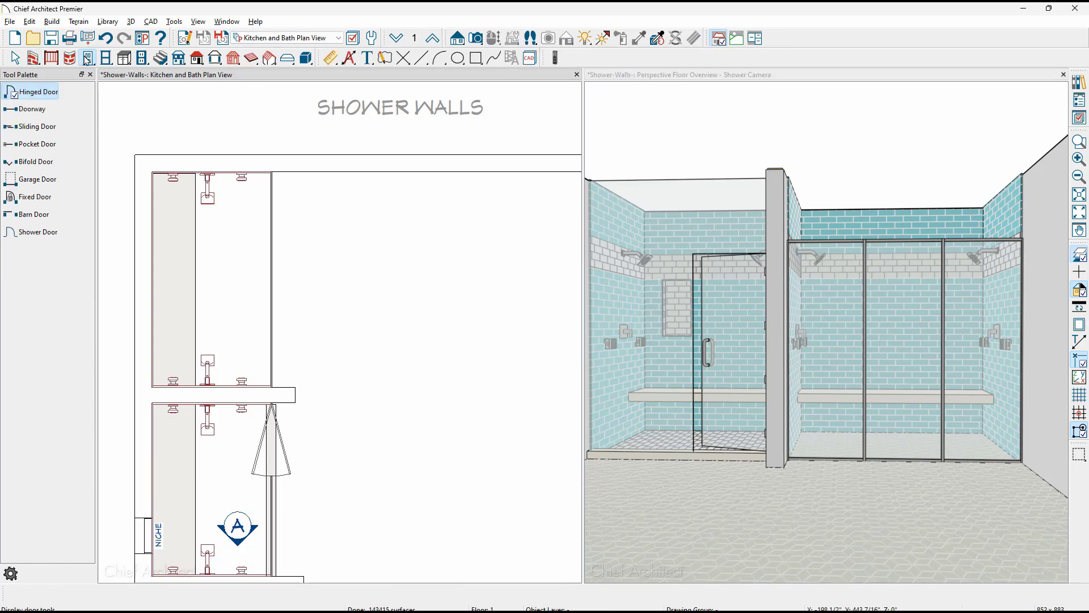
left_click(40, 232)
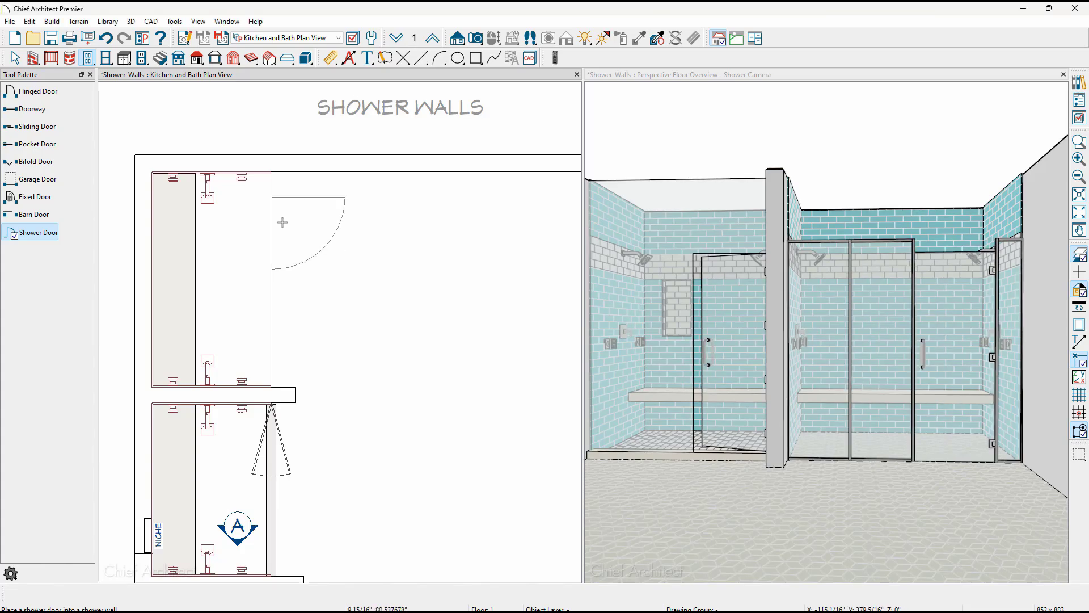
left_click(277, 218)
left_click_drag(269, 208, 270, 209)
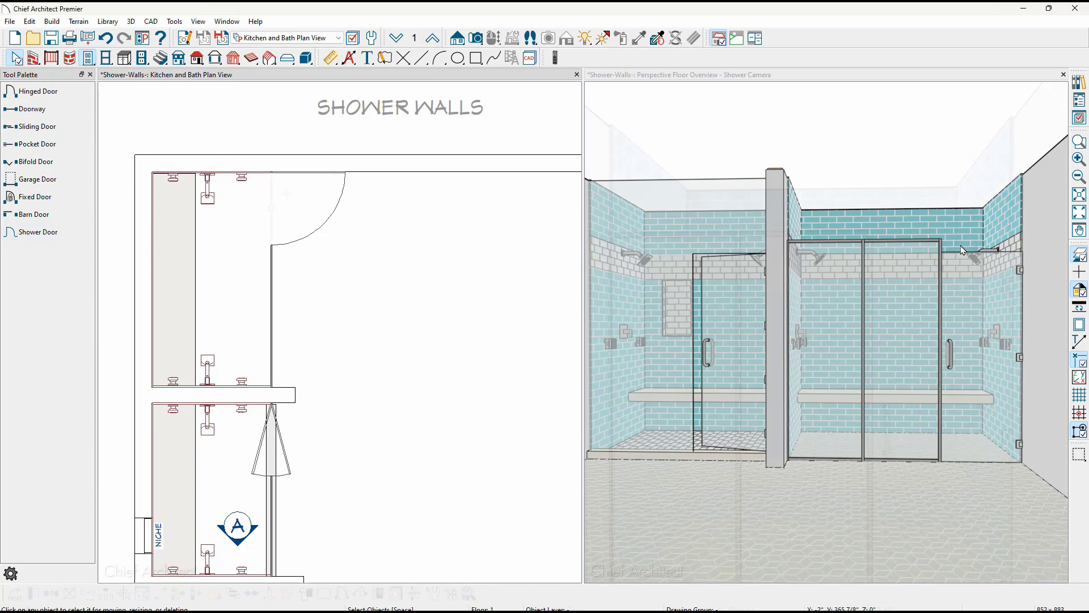
left_click(287, 194)
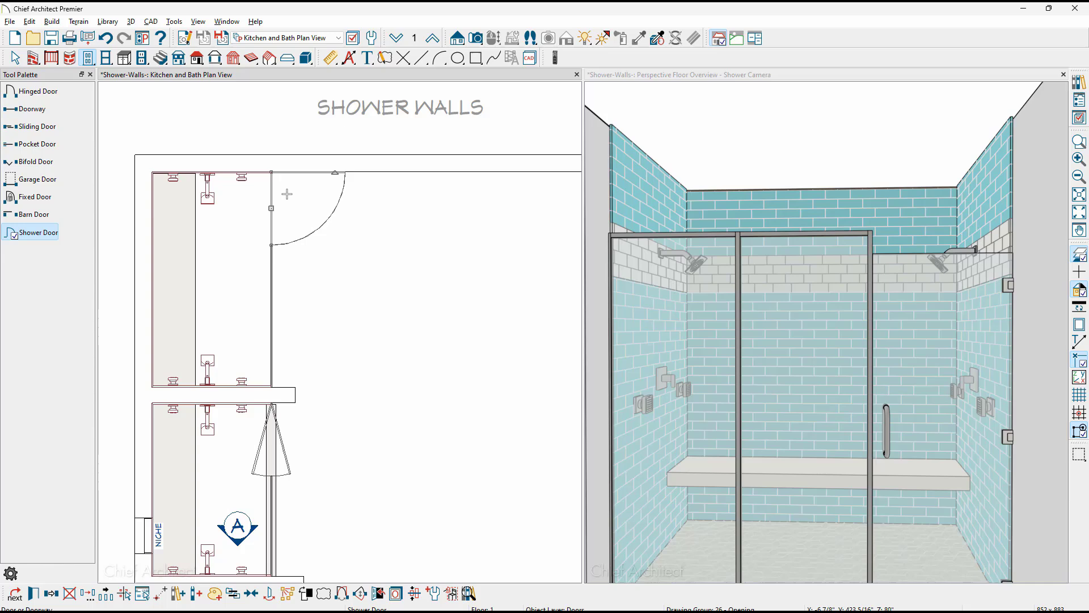
- Add the framed glass railing to the library's user catalog as "Railing, Glass Shower"
left_click(840, 348)
left_click(840, 348)
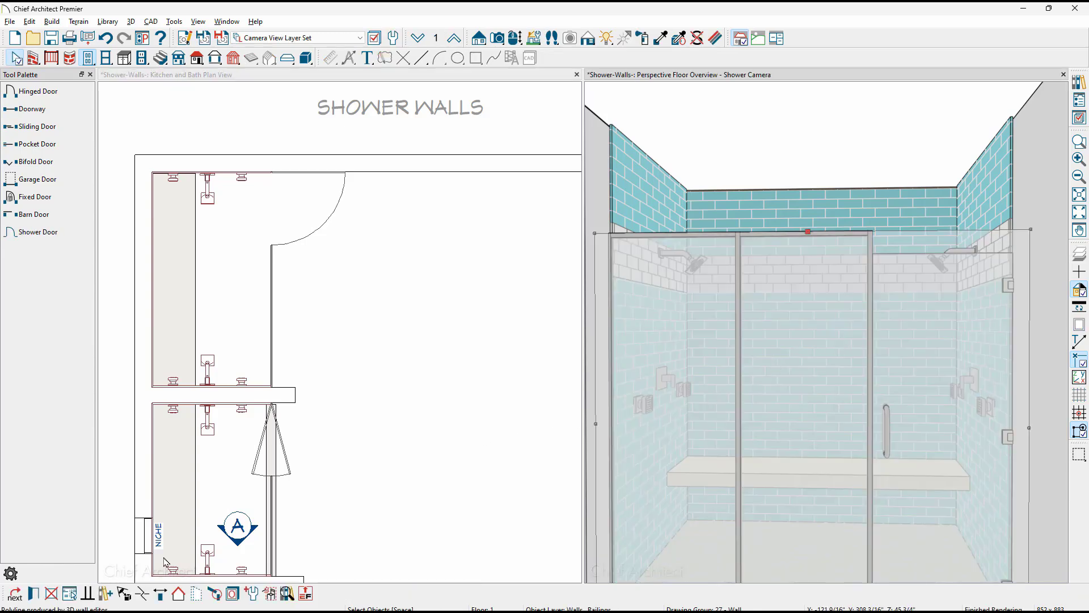
left_click(104, 594)
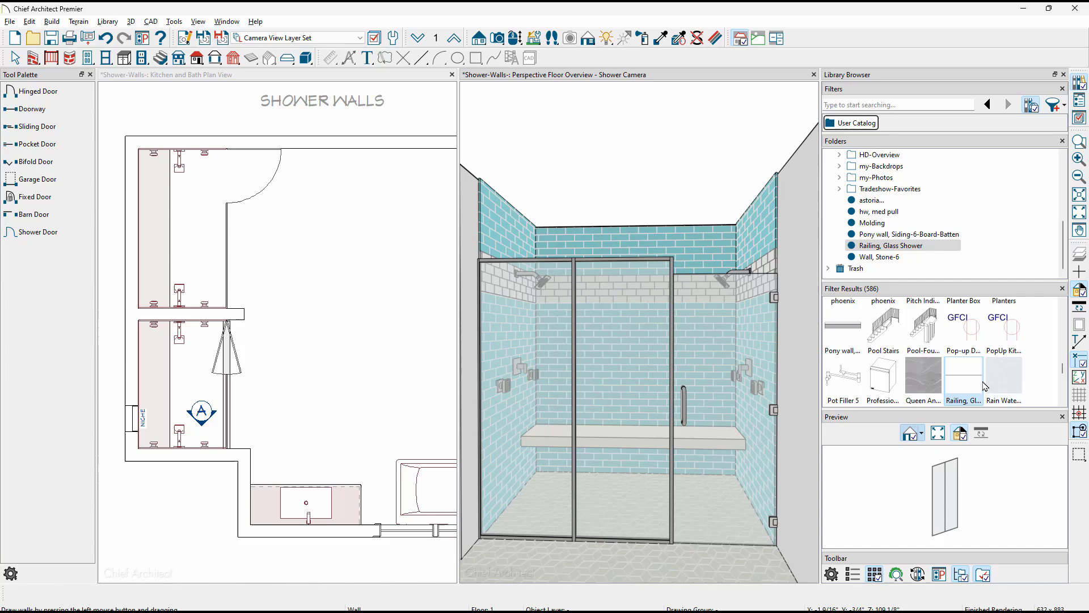
- Draw a "Railing, Glass Shower" wall from the library in plan, running perpendicular from the room wall into the open floor
left_click(397, 76)
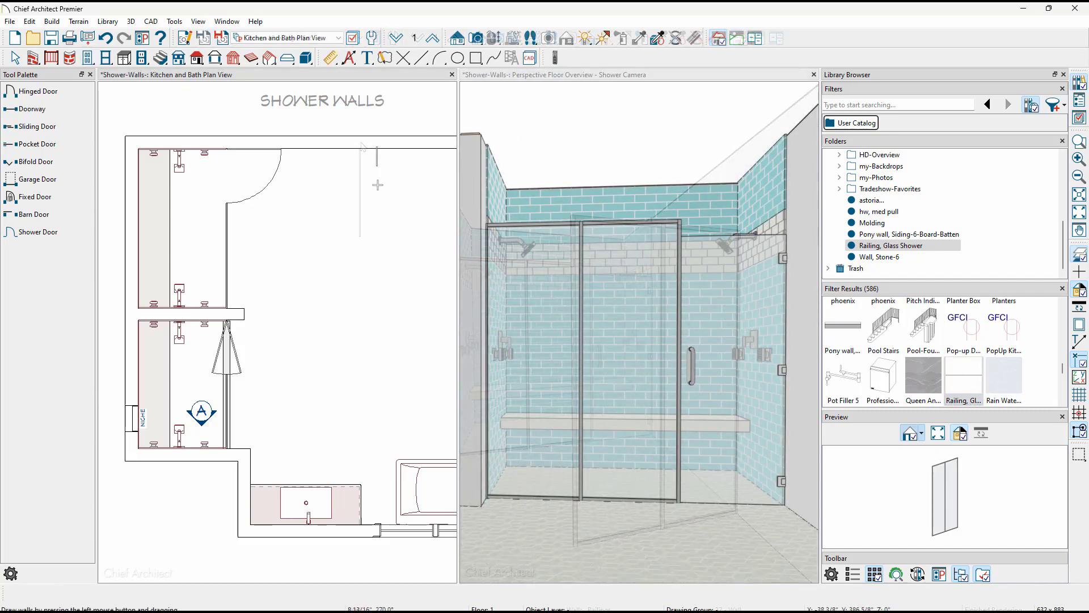
left_click_drag(378, 148, 376, 244)
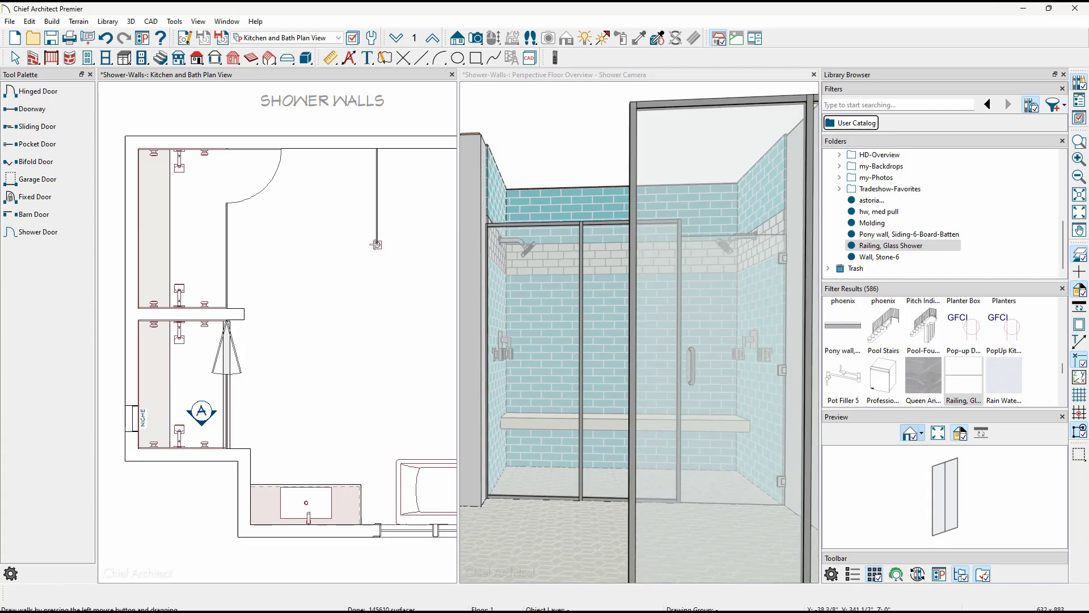
middle_click_drag(533, 237, 506, 235)
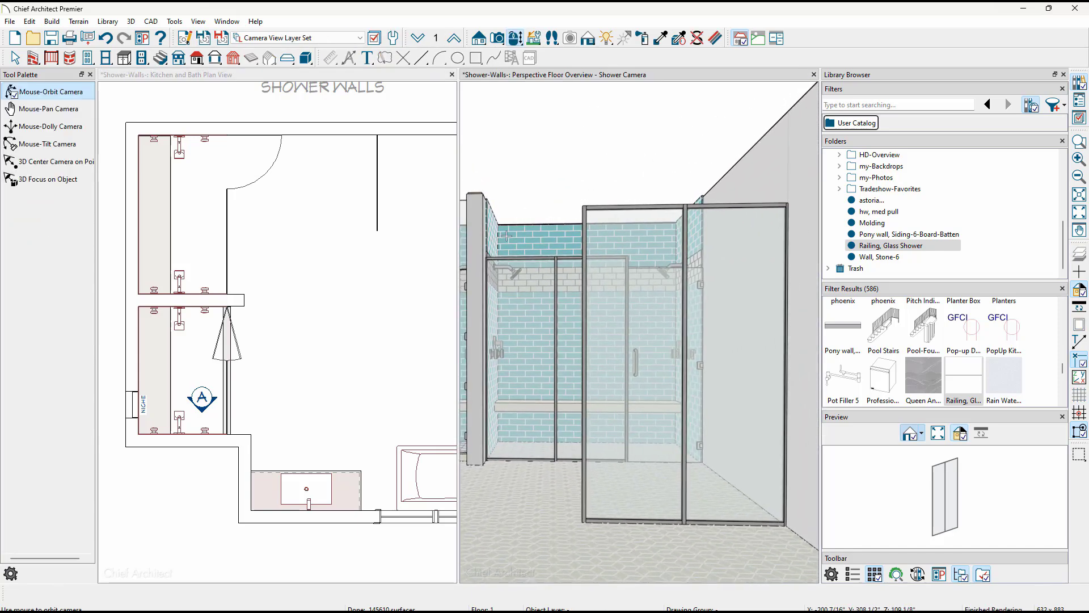